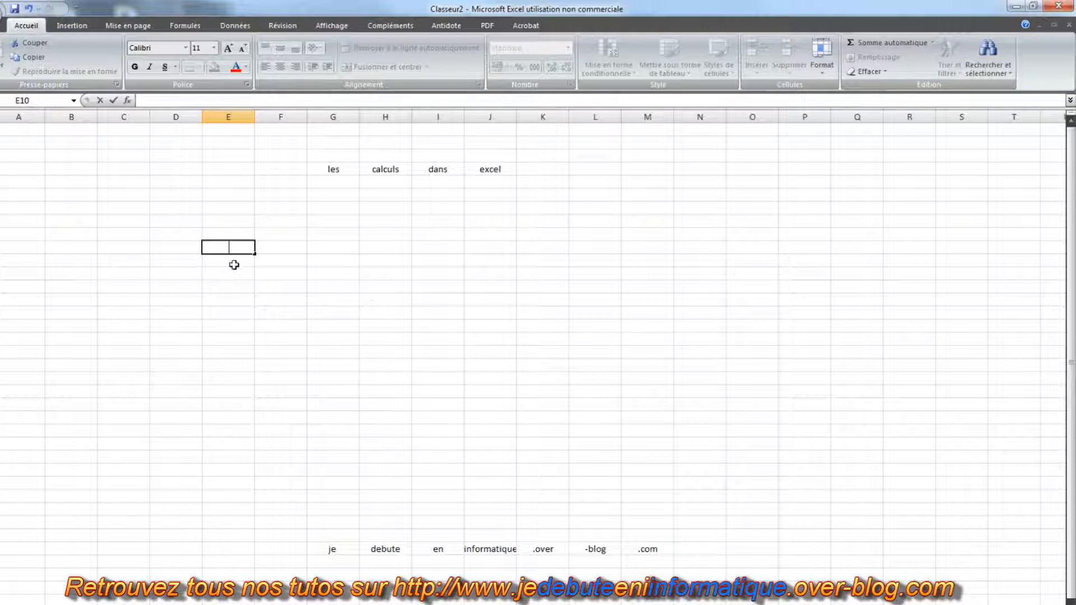
Enter the value 8 in cell D9.
left_click(196, 247)
left_click(200, 233)
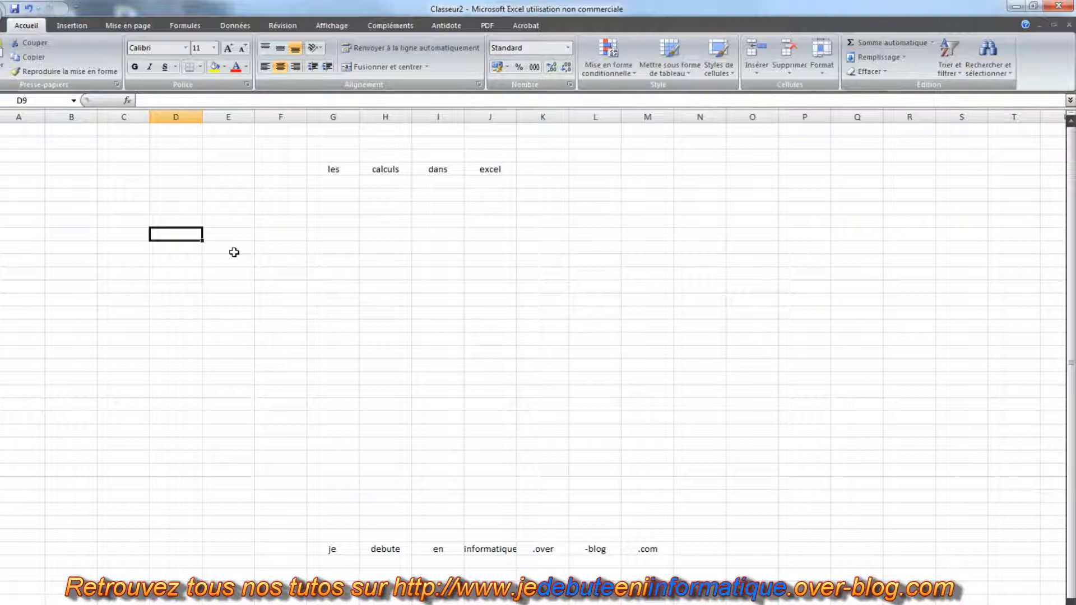
type("8")
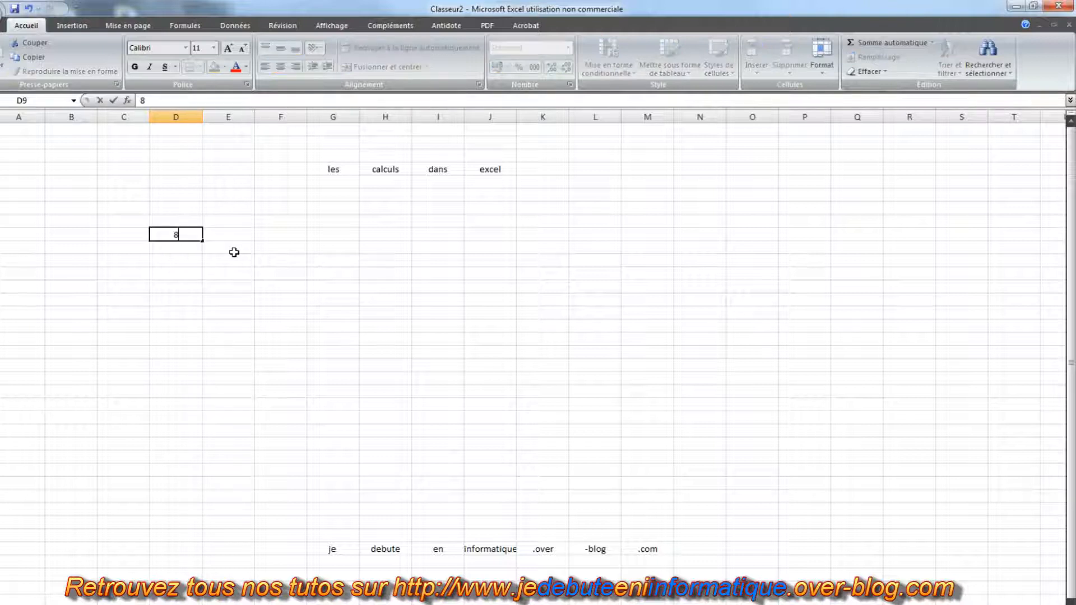
key("ctrl+Return")
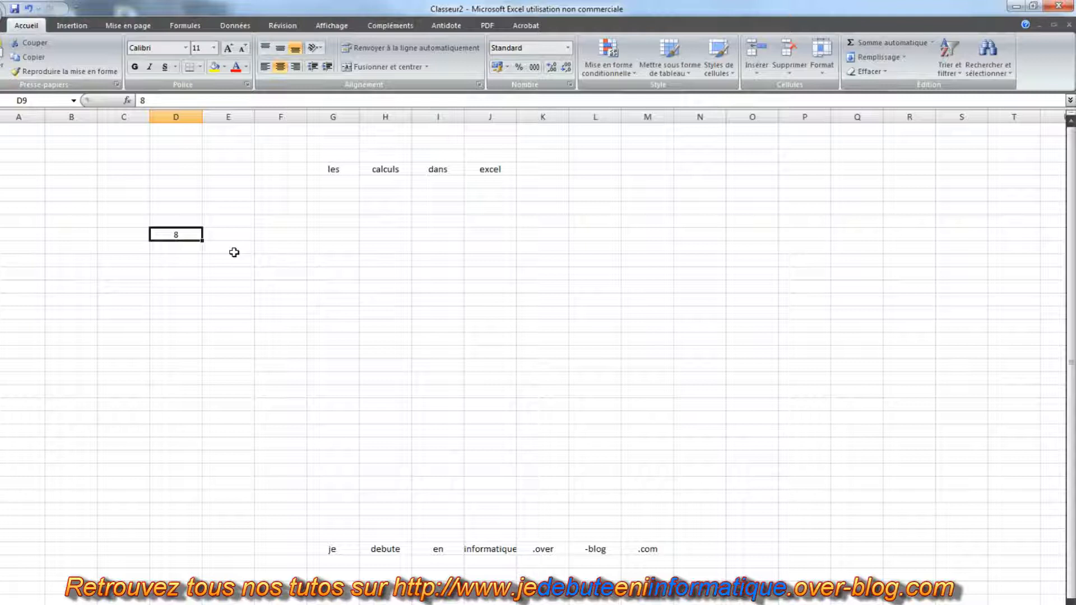
Enter 1 in cell C9 and fill it down to C18 as an incrementing series from 1 to 10.
key("Left")
type("1")
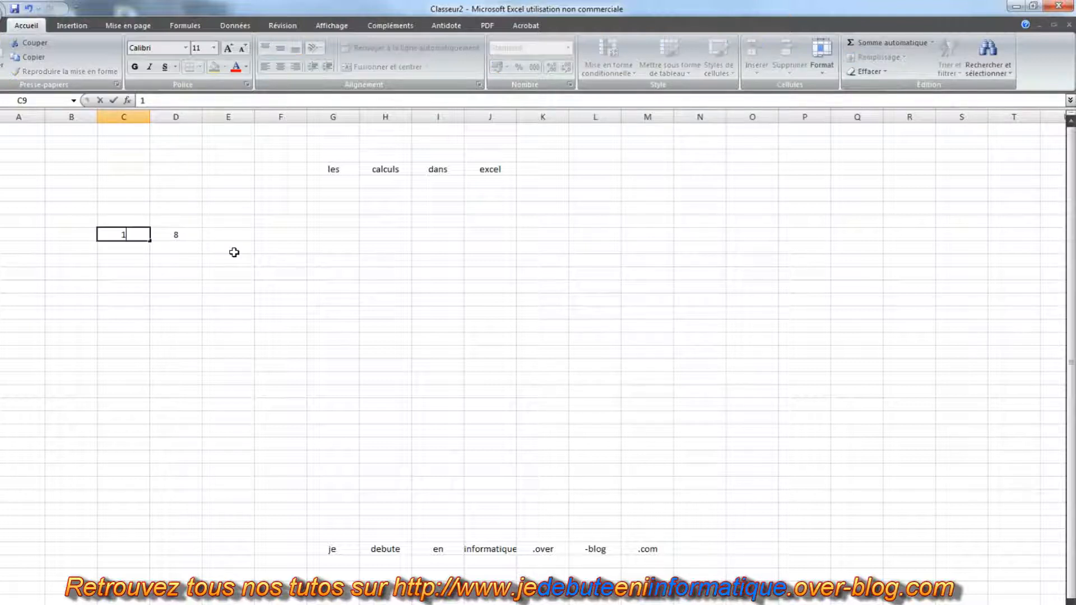
key("ctrl+Return")
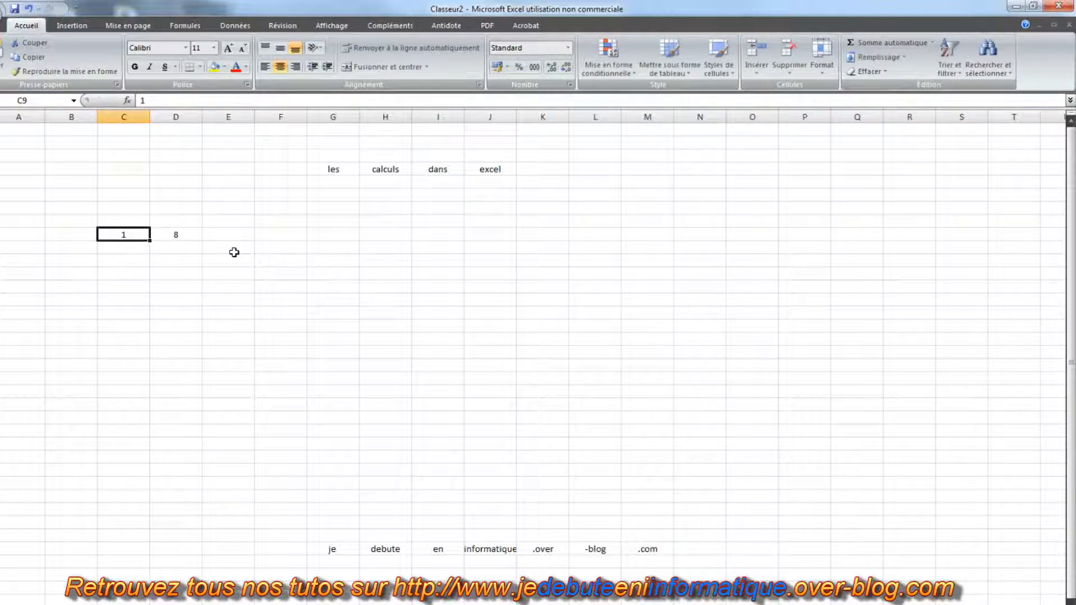
left_click_drag(149, 242, 143, 361)
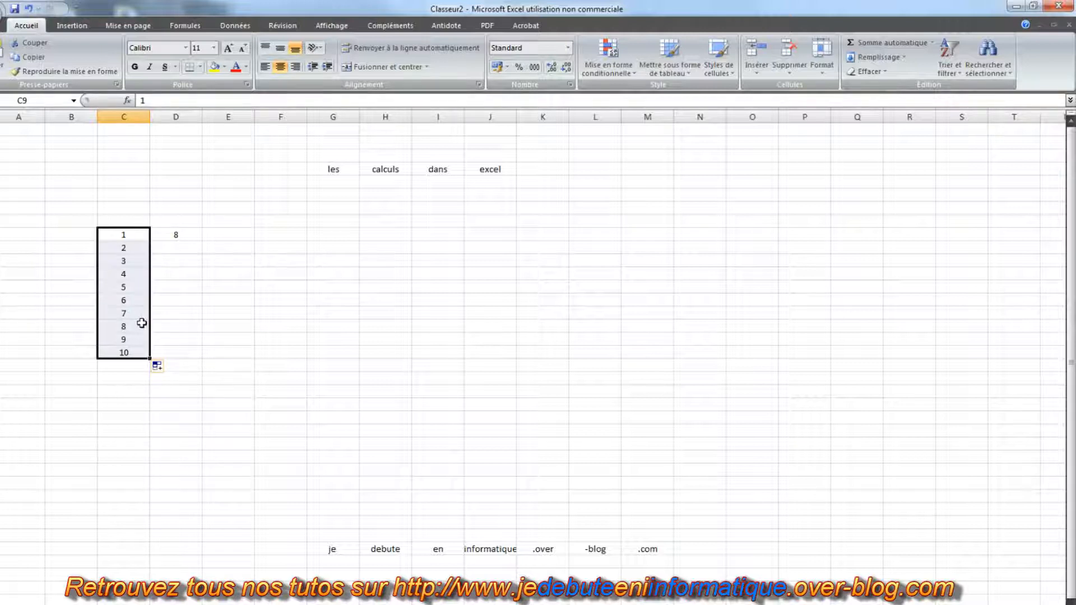
Copy the 8 from cell D9 down through D18.
left_click(183, 244)
left_click(185, 234)
left_click_drag(206, 247, 211, 365)
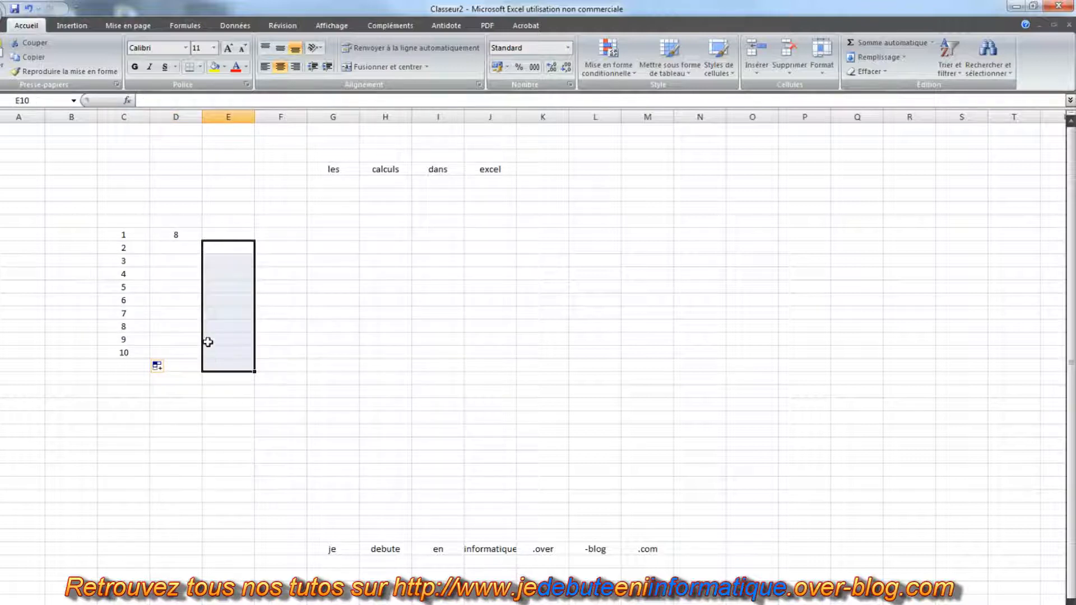
left_click(181, 234)
left_click_drag(202, 240, 199, 358)
left_click(236, 378)
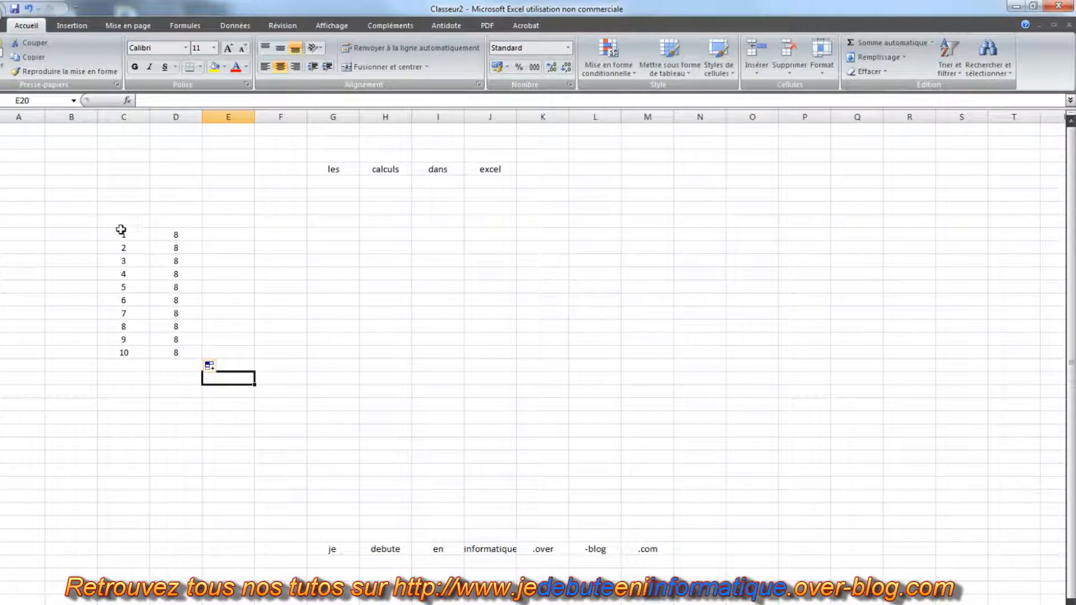
Enter the formula =C9*D9 in cell E9 to multiply the first row's two values.
left_click(233, 235)
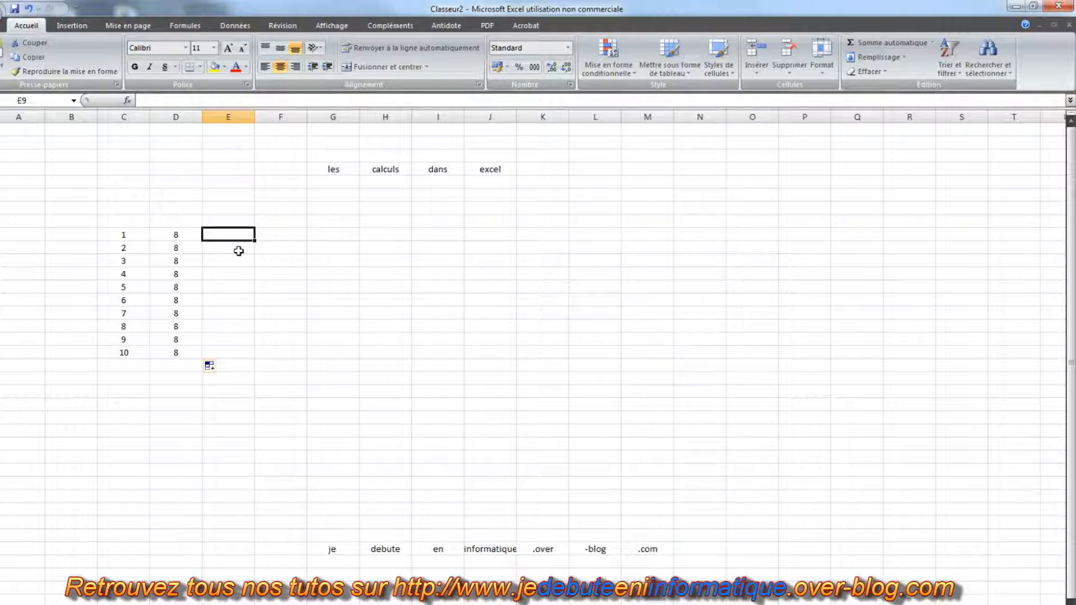
type("=")
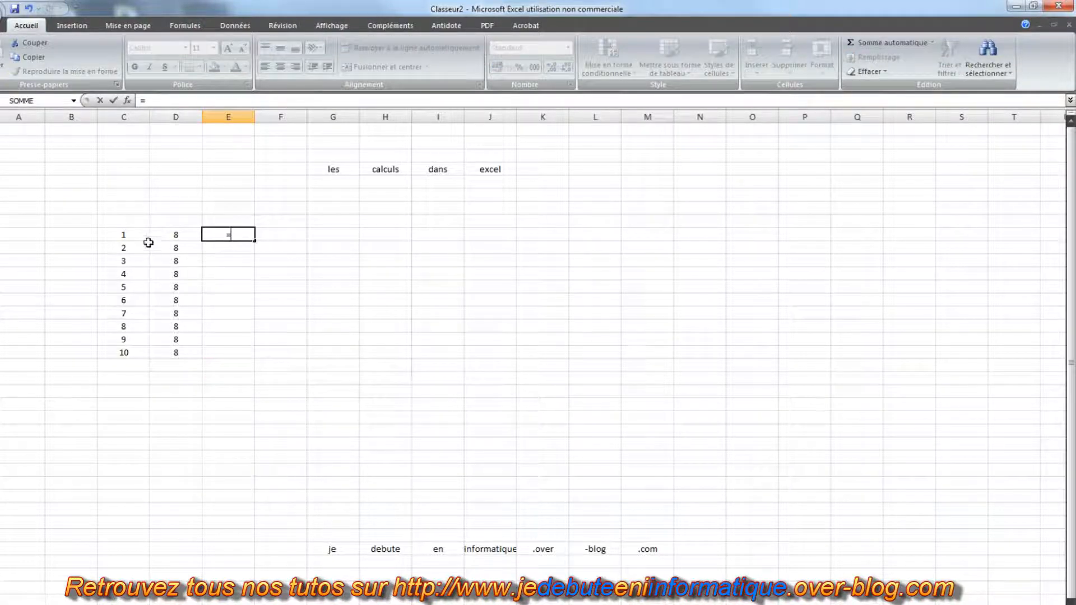
left_click(128, 233)
type("*")
left_click(181, 234)
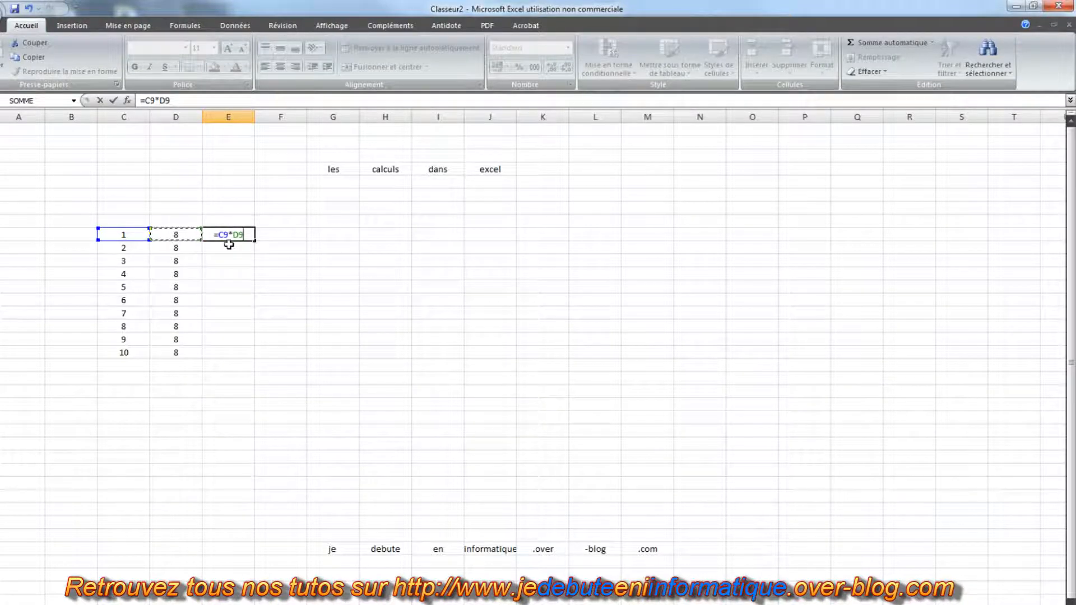
key("Return")
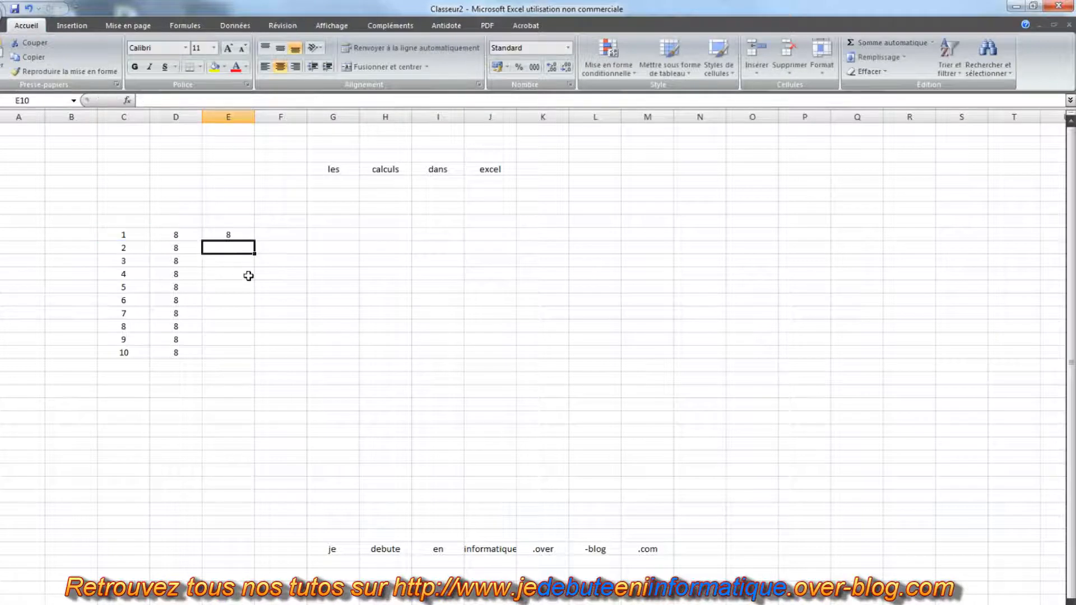
Fill the multiplication formula from cell E9 down through E18.
left_click(239, 234)
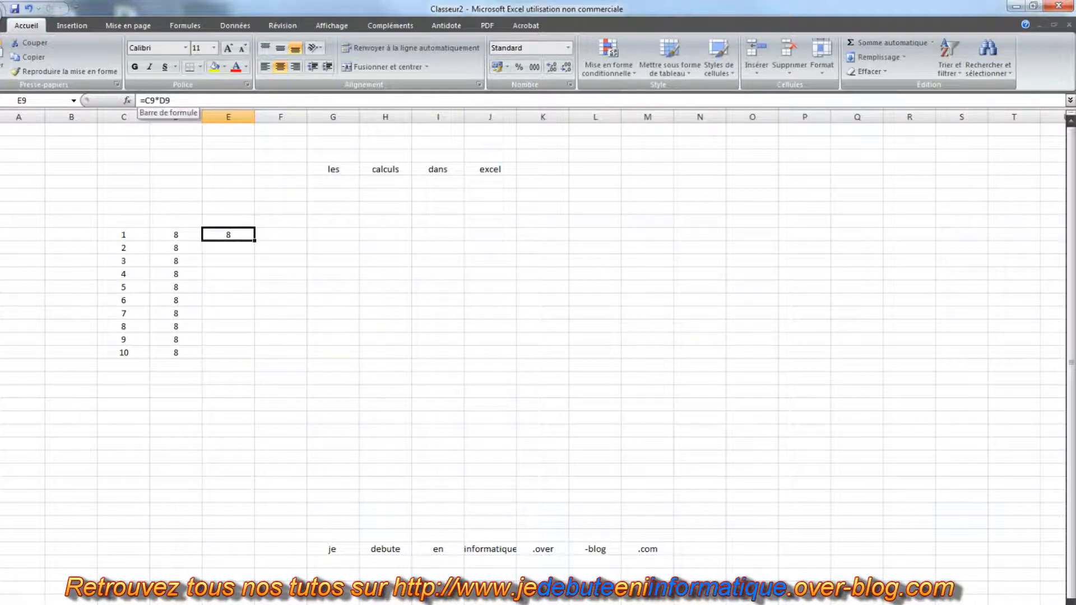
left_click(124, 248)
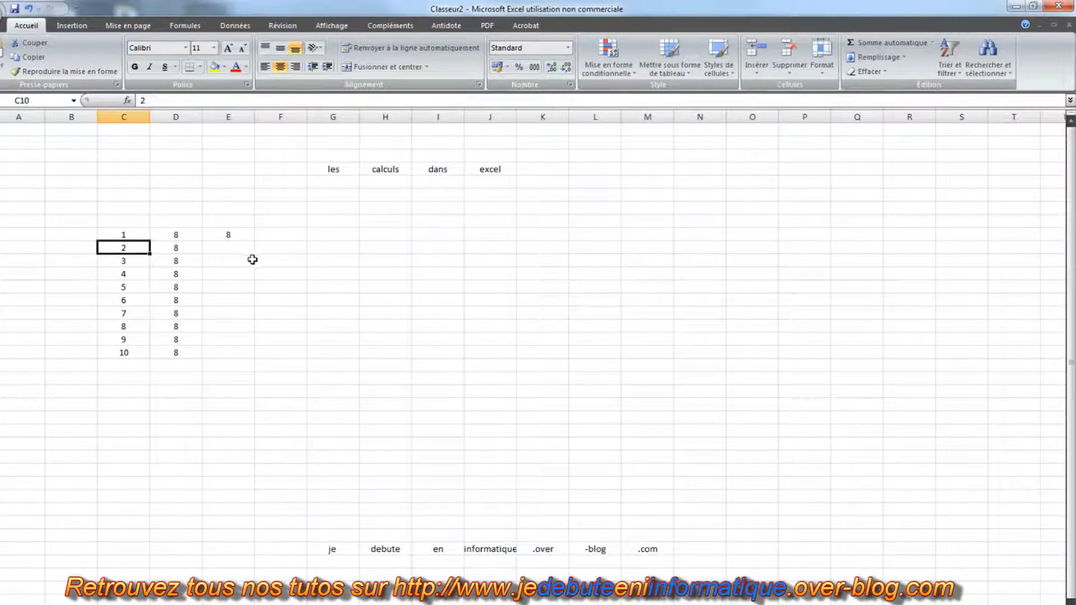
key("Right")
key("Right")
key("Up")
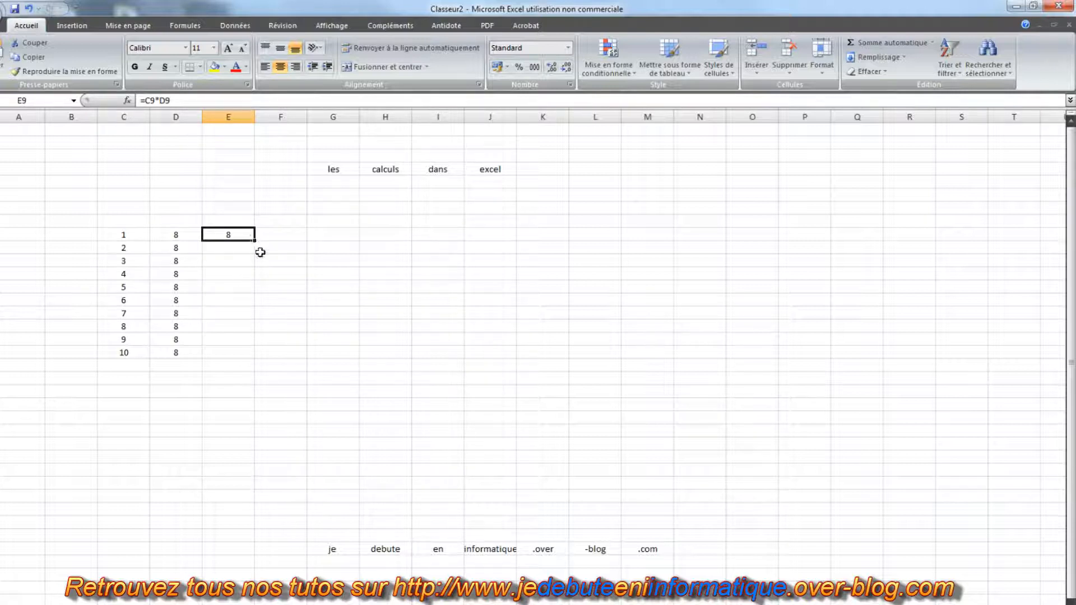
left_click_drag(256, 240, 258, 358)
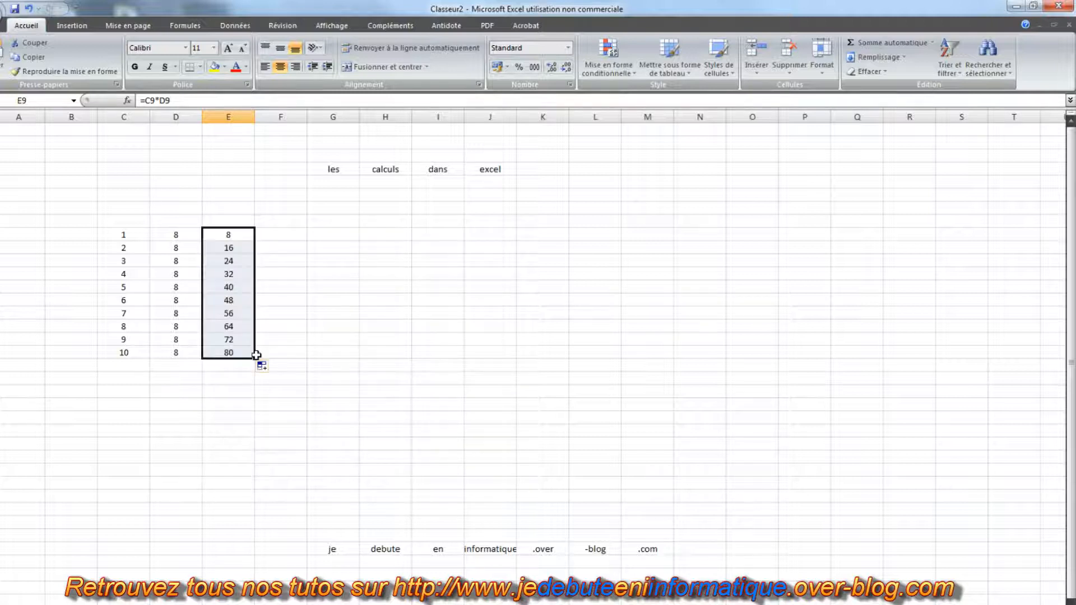
left_click(234, 378)
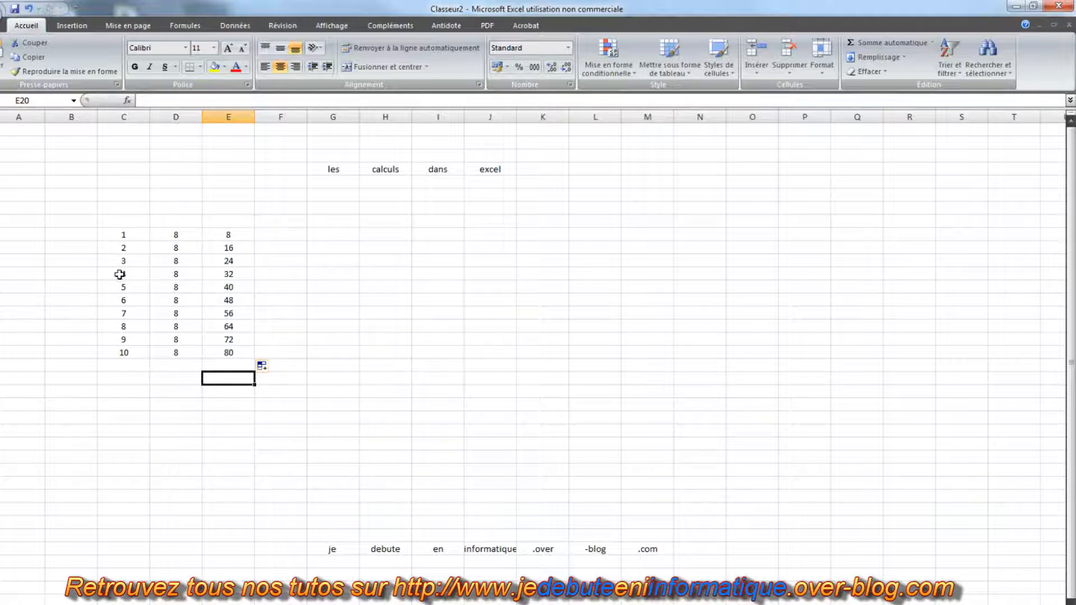
Enter the division formula =1524/2 in cell G9.
left_click(323, 361)
left_click(326, 245)
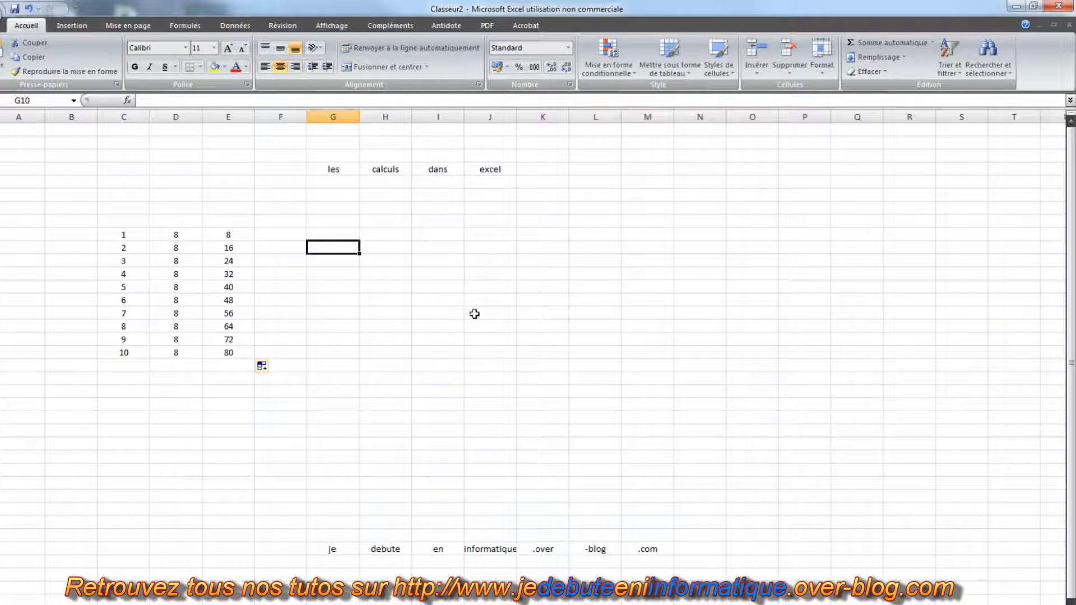
key("Up")
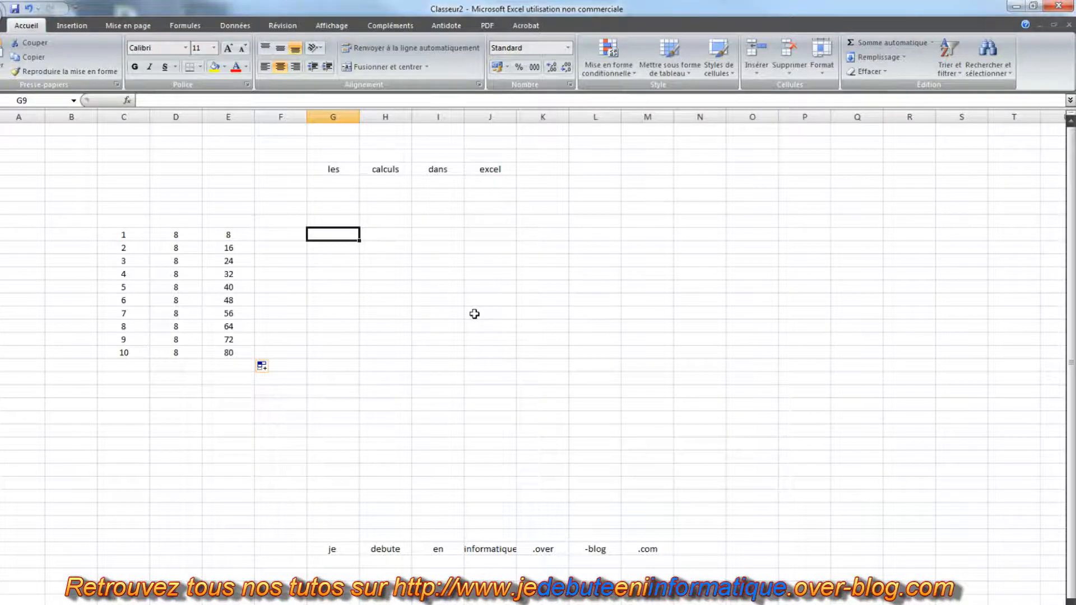
type("1524")
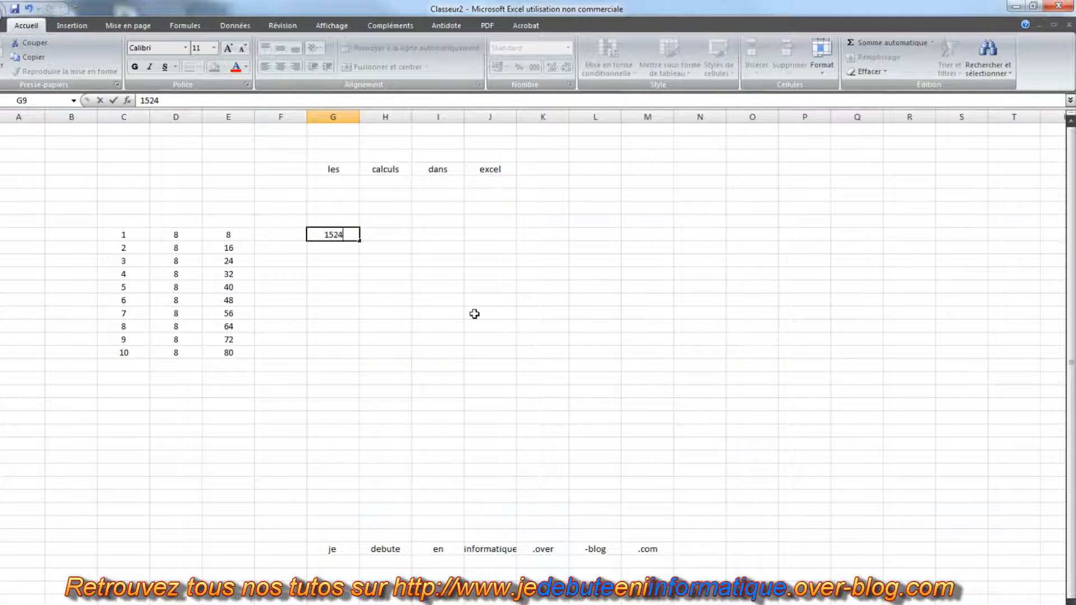
key("BackSpace")
key("BackSpace")
key("BackSpace")
key("BackSpace")
type("=1524")
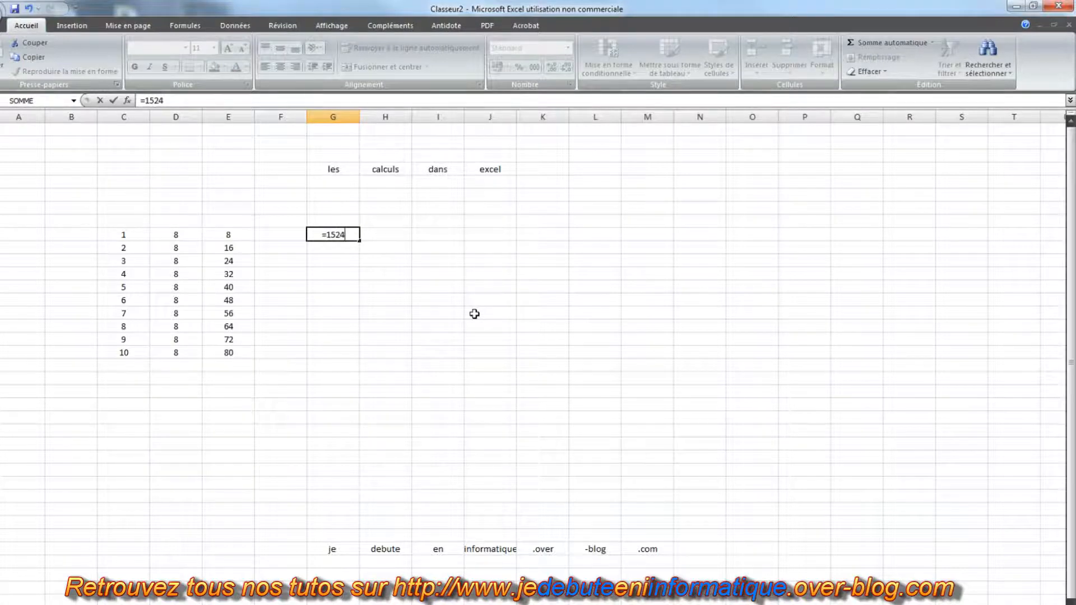
type("/2")
key("Return")
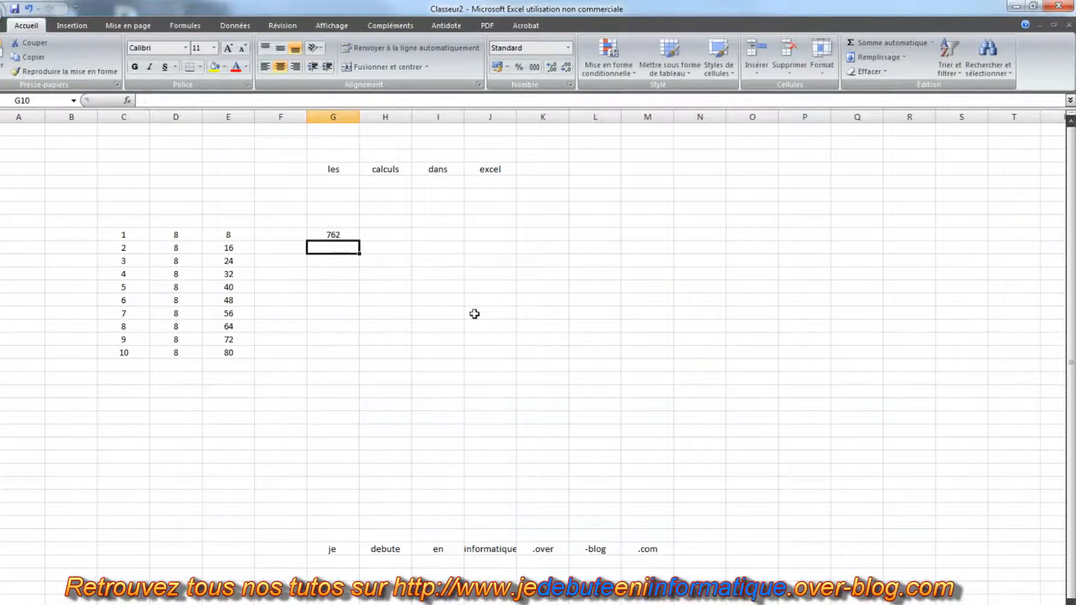
Enter the formula =768*3 in cell G10 and =456+251-796 in cell G11.
type("=76")
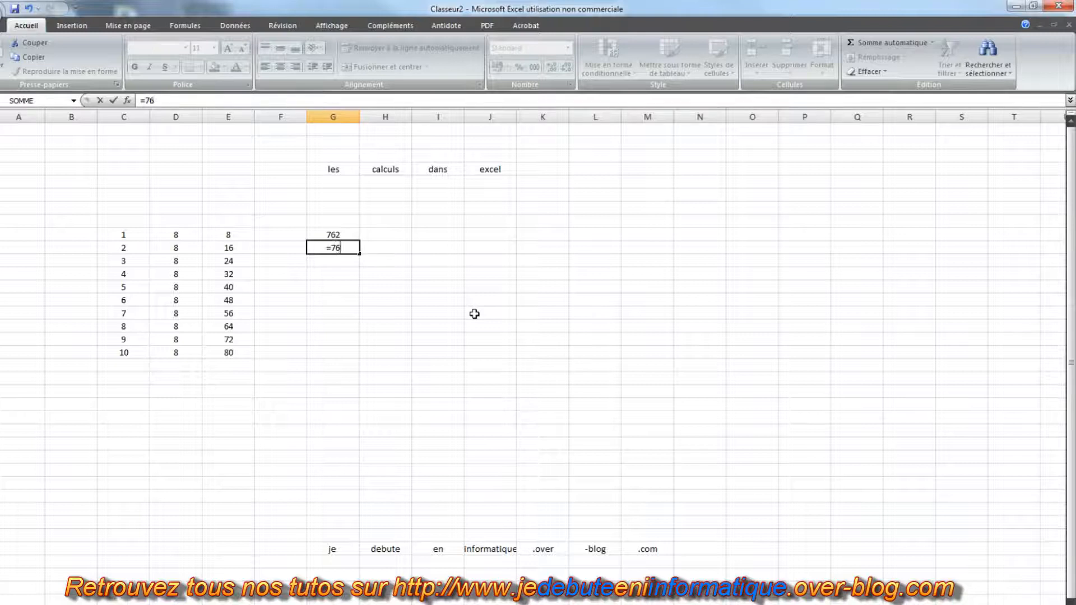
type("8*3")
key("Return")
key("Up")
key("Down")
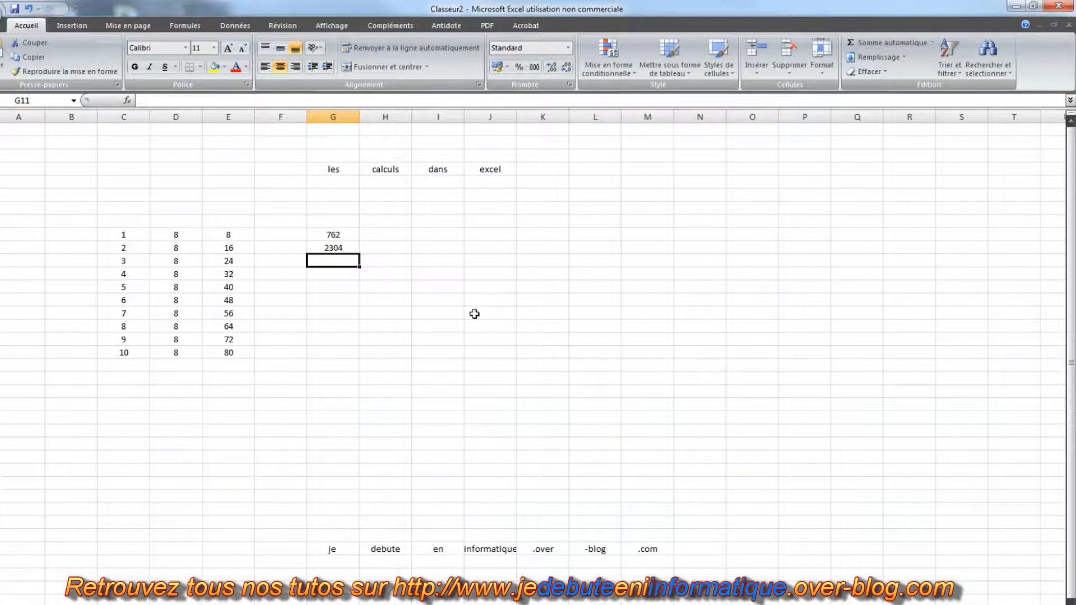
type("=456+251-796")
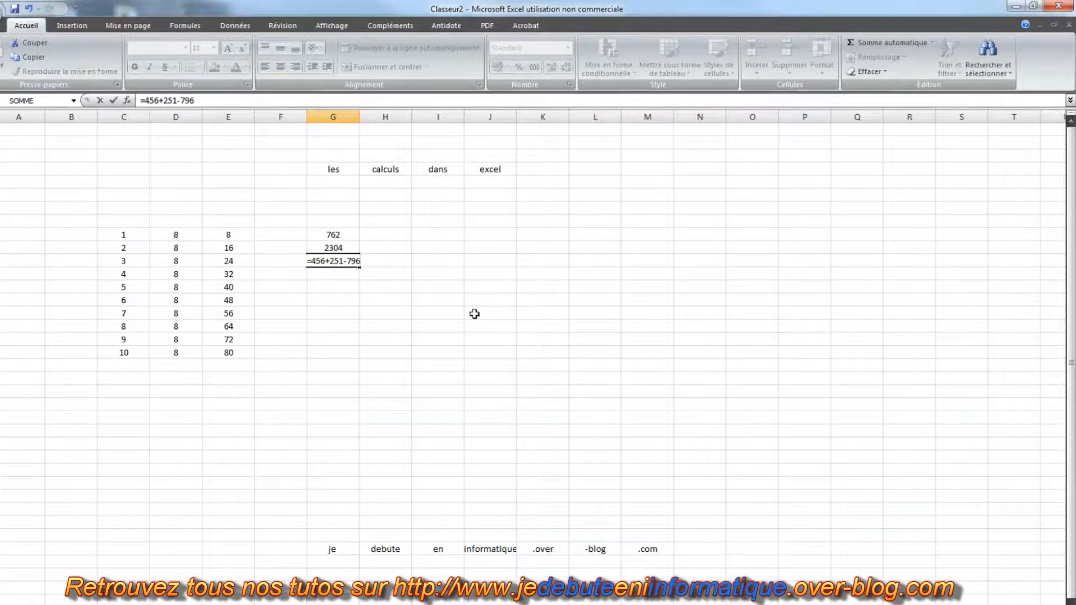
key("Return")
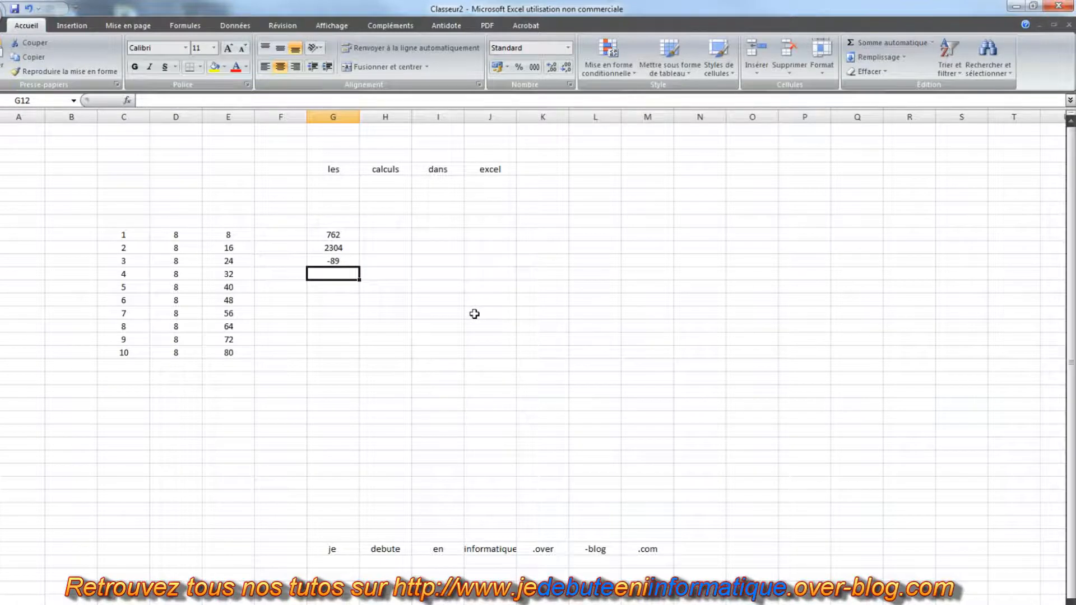
Add the three results in cell G12 with the cell-reference formula =G9+G10+G11.
key("Up")
key("Up")
key("Up")
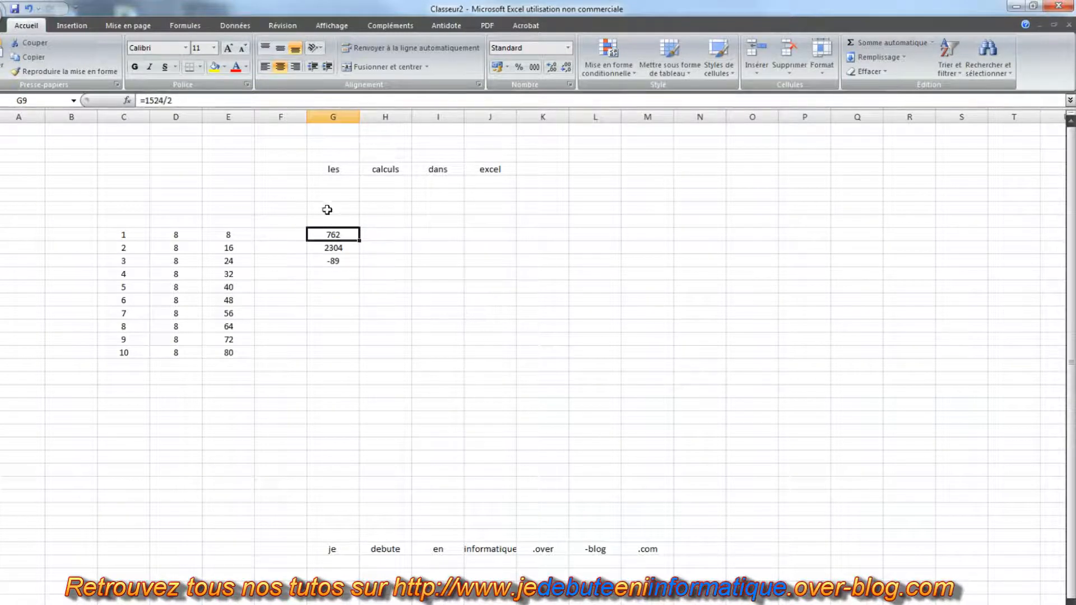
key("Down")
key("Down")
key("Down")
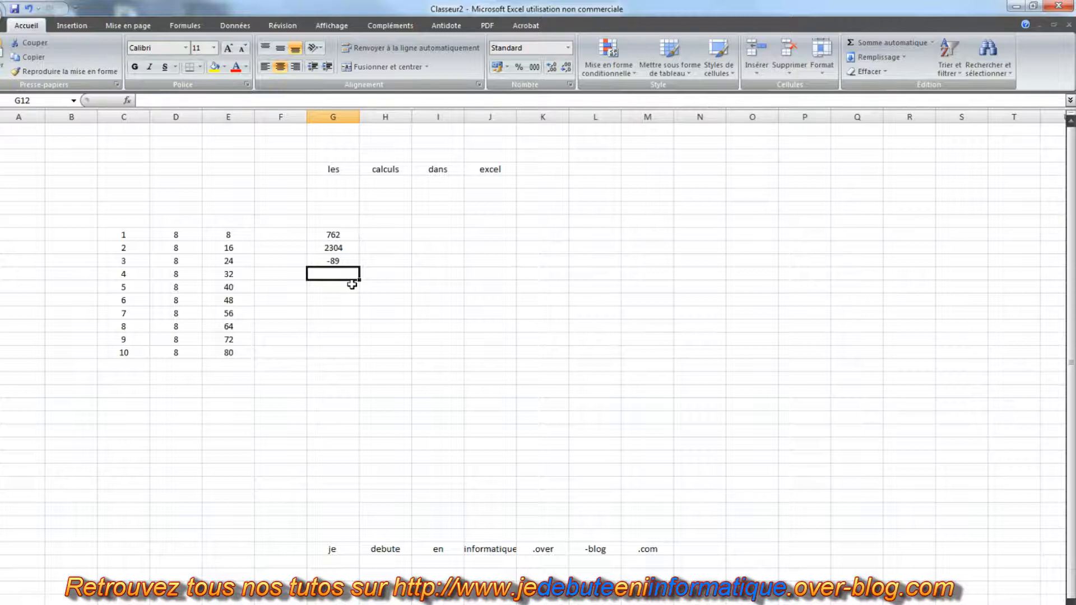
type("=")
left_click(347, 235)
type("+")
left_click(347, 248)
type("+")
left_click(350, 260)
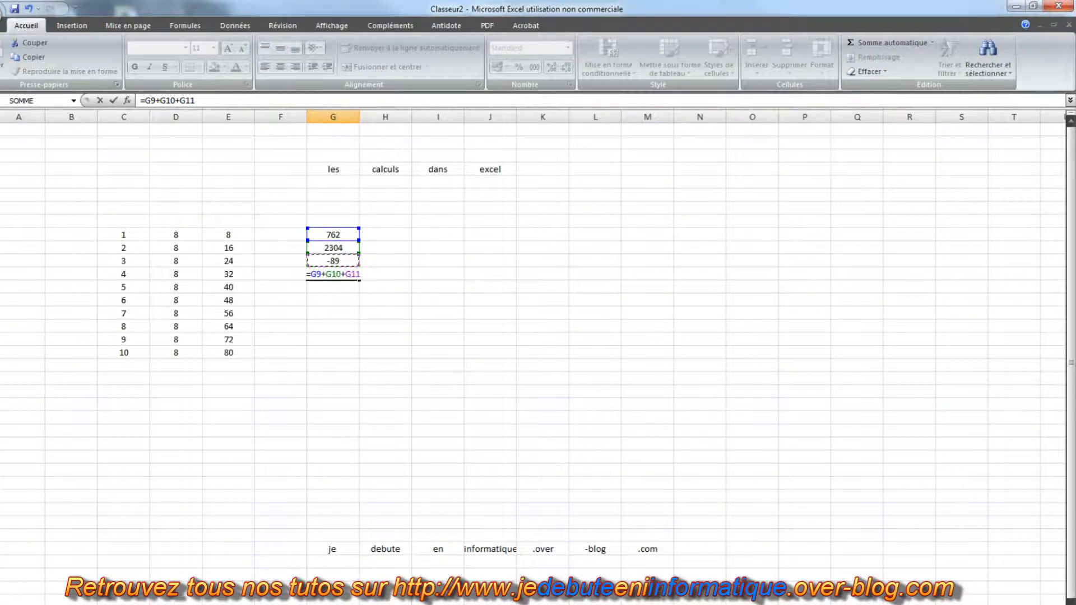
key("Return")
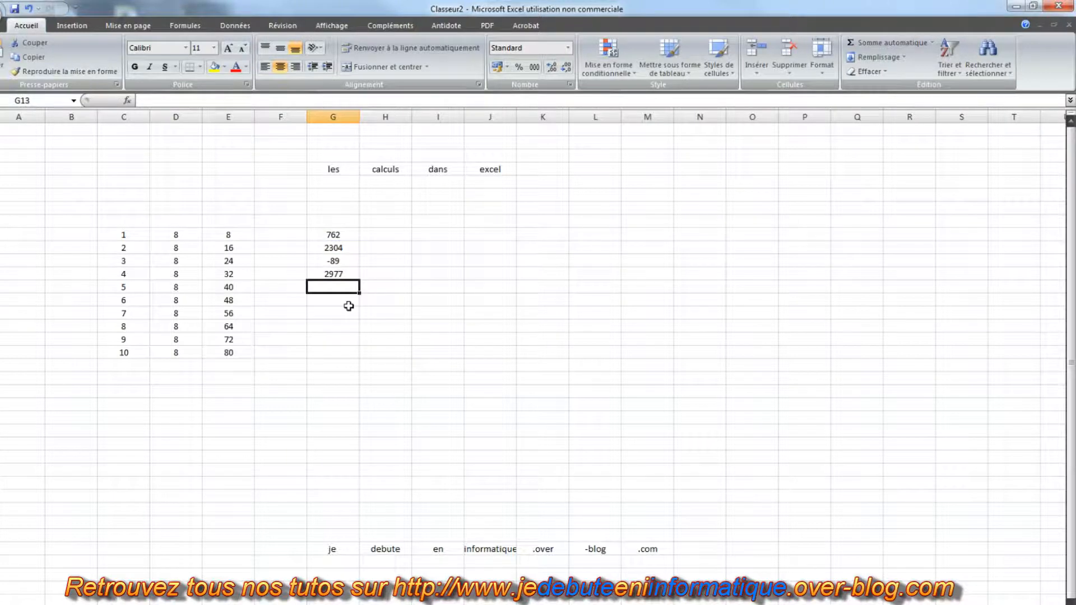
Clear cell G12 and total G9:G11 there with the automatic sum function.
key("Up")
key("Delete")
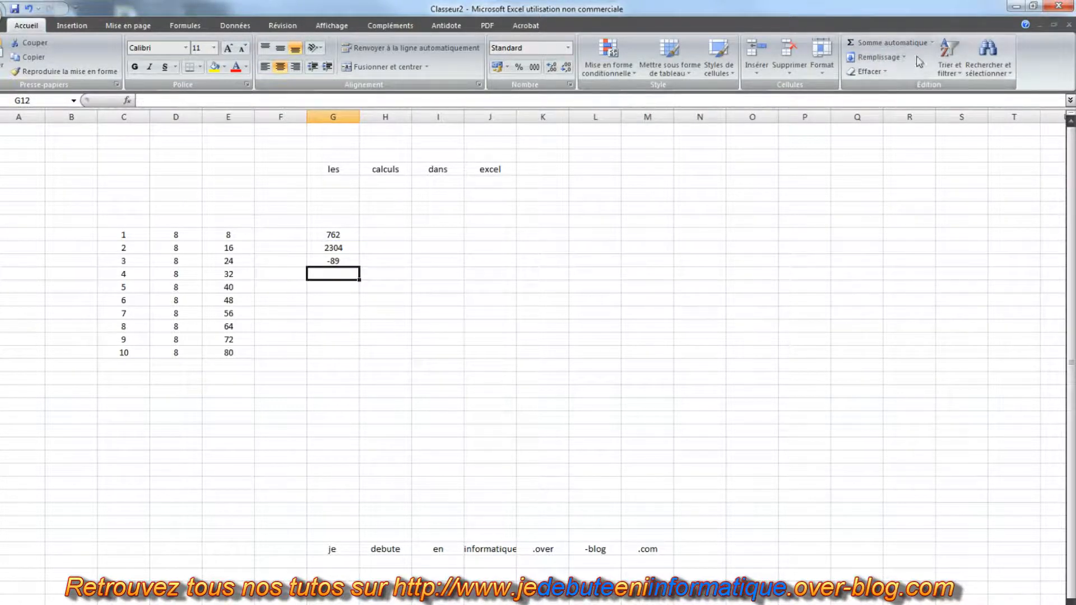
left_click(890, 47)
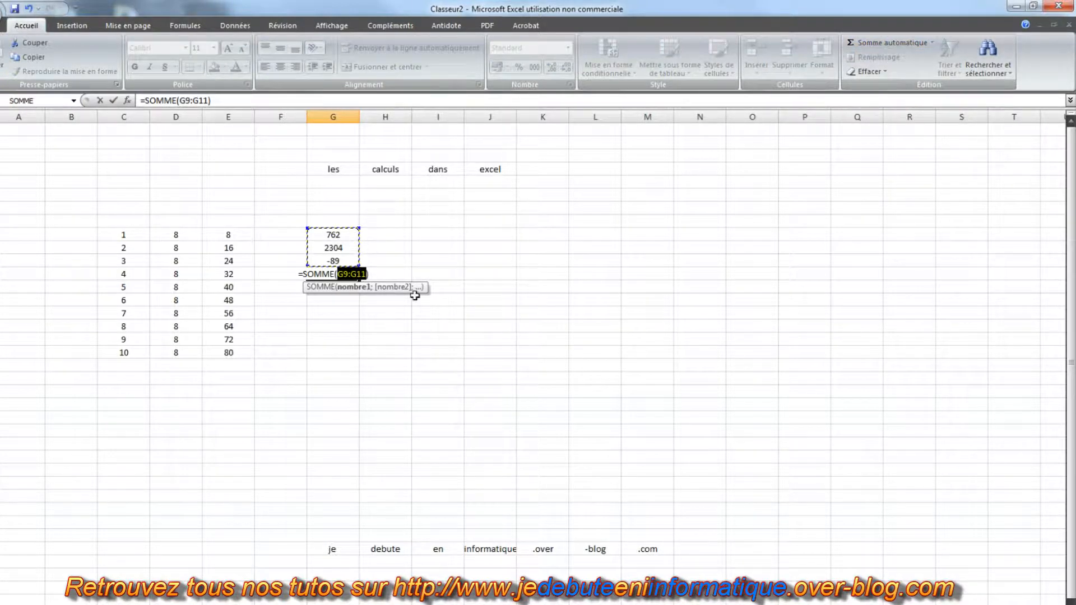
key("Return")
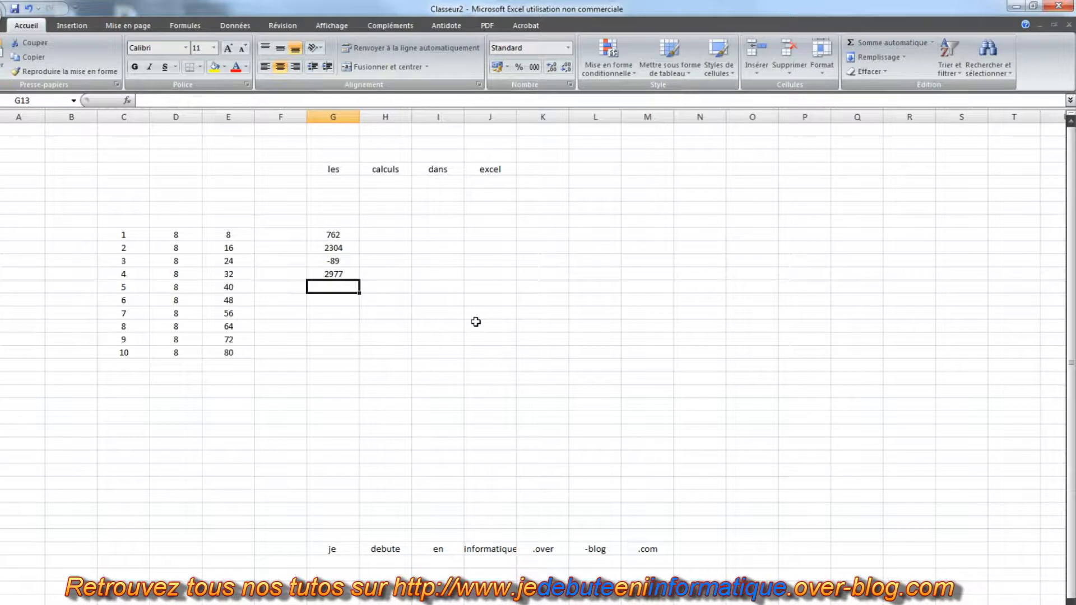
Total the multiplication results of column E in cell E19 with the automatic sum function.
left_click(240, 365)
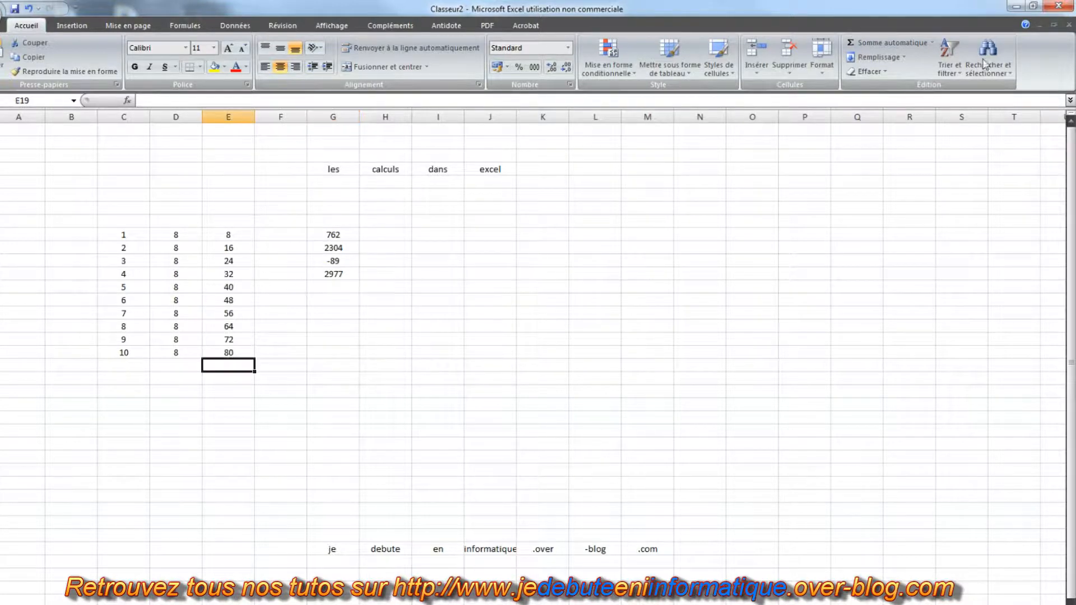
left_click(868, 42)
key("Return")
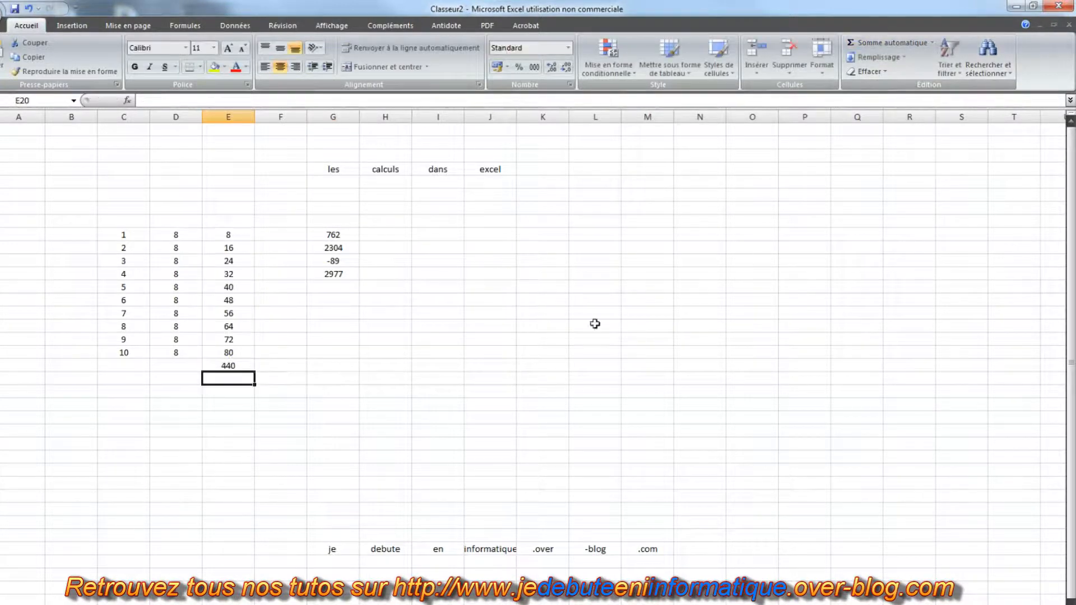
Clear the totals in cells E19 and G12.
left_click(230, 366)
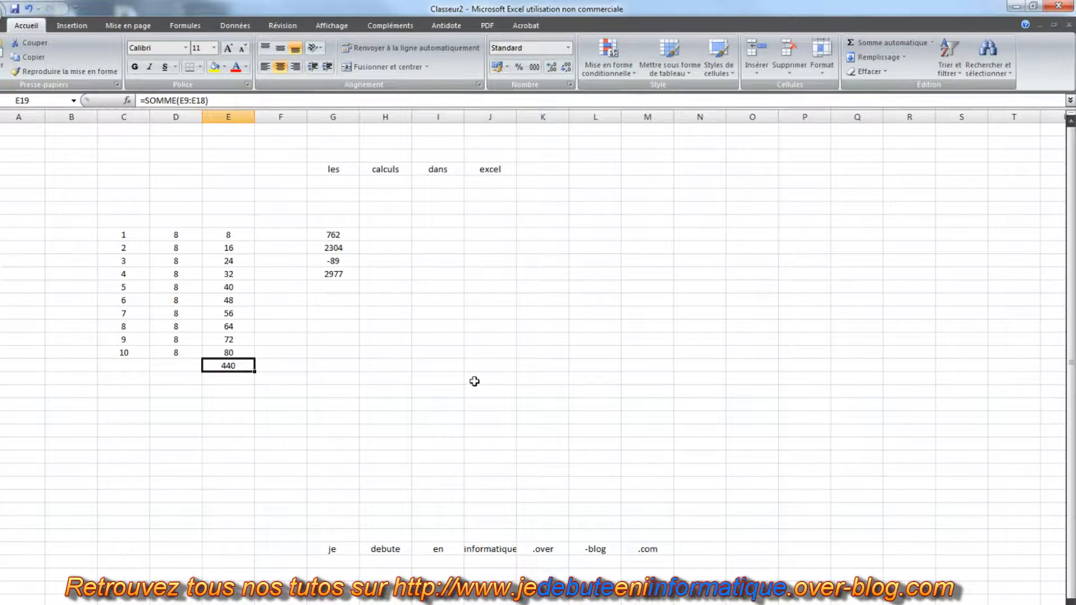
key("Delete")
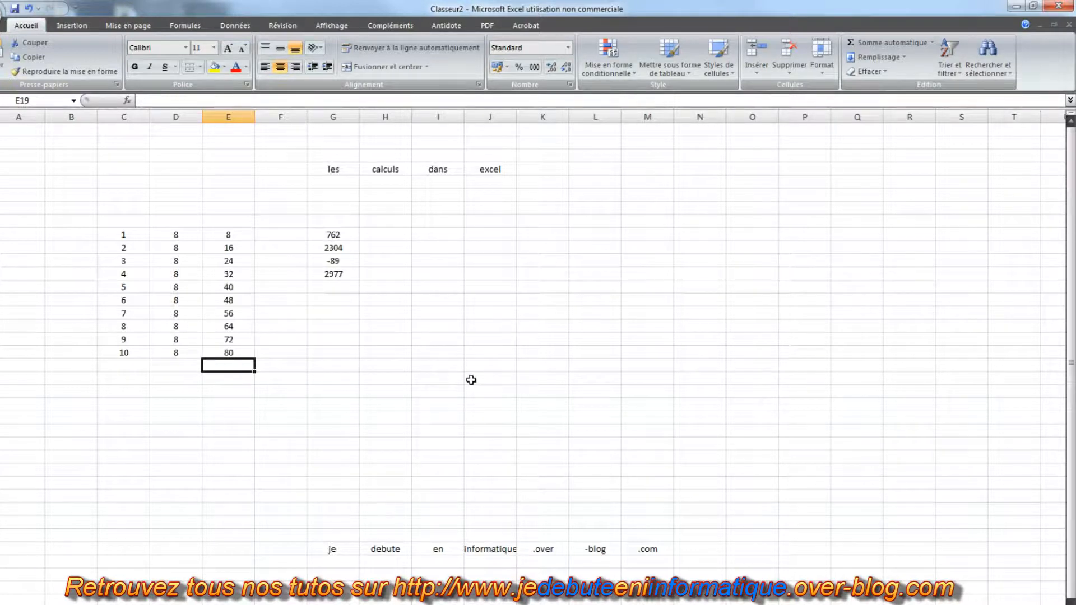
left_click(380, 340)
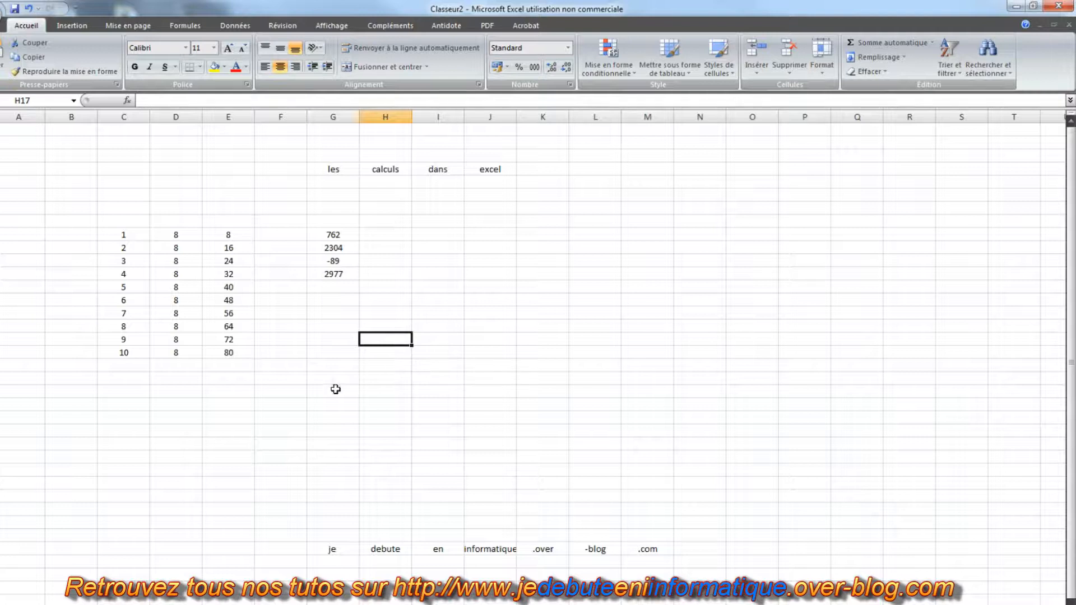
left_click(344, 274)
key("Delete")
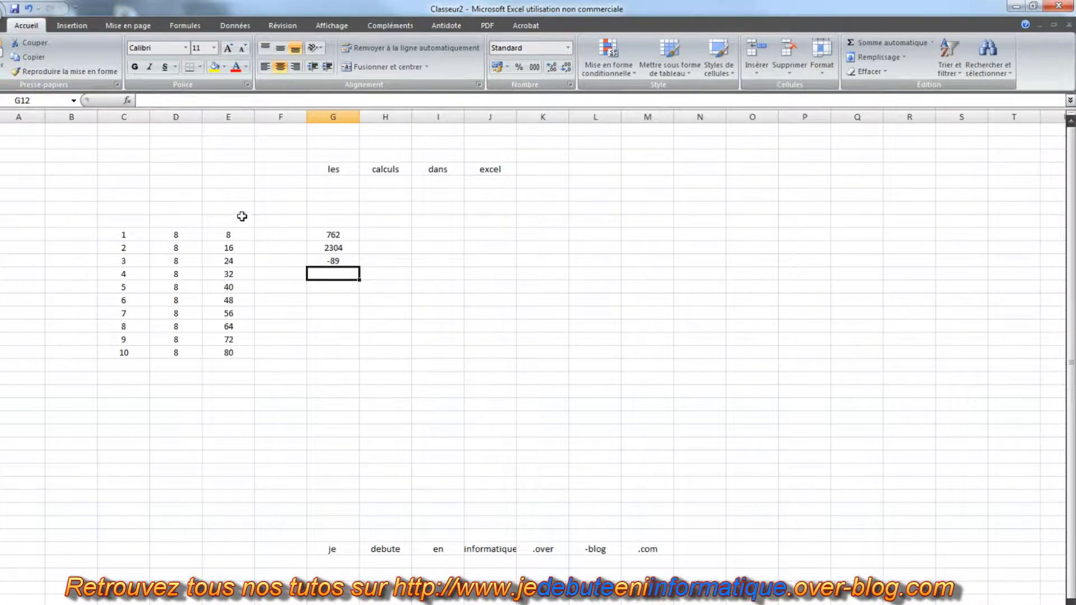
Total C9:C18 in cell C19 and D9:D18 in cell D19 with the automatic sum function.
left_click(134, 366)
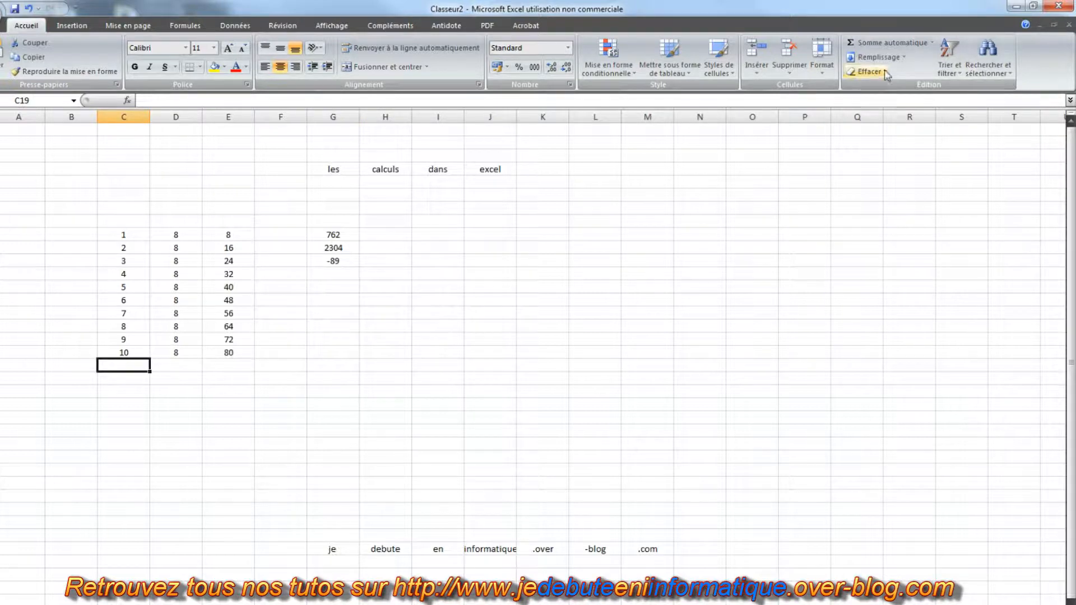
left_click(908, 51)
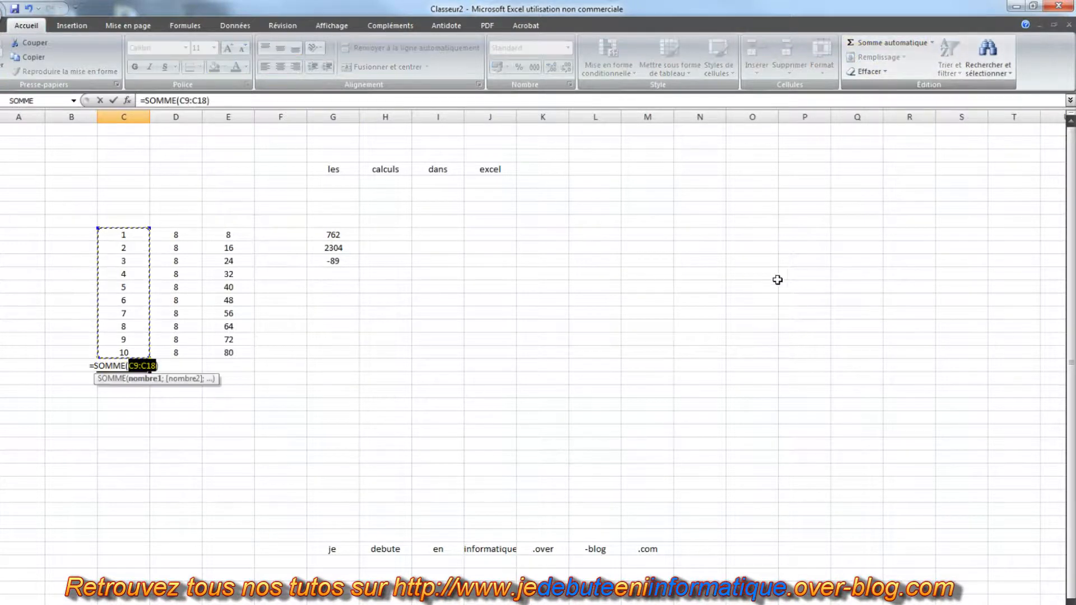
key("Return")
key("Up")
key("Right")
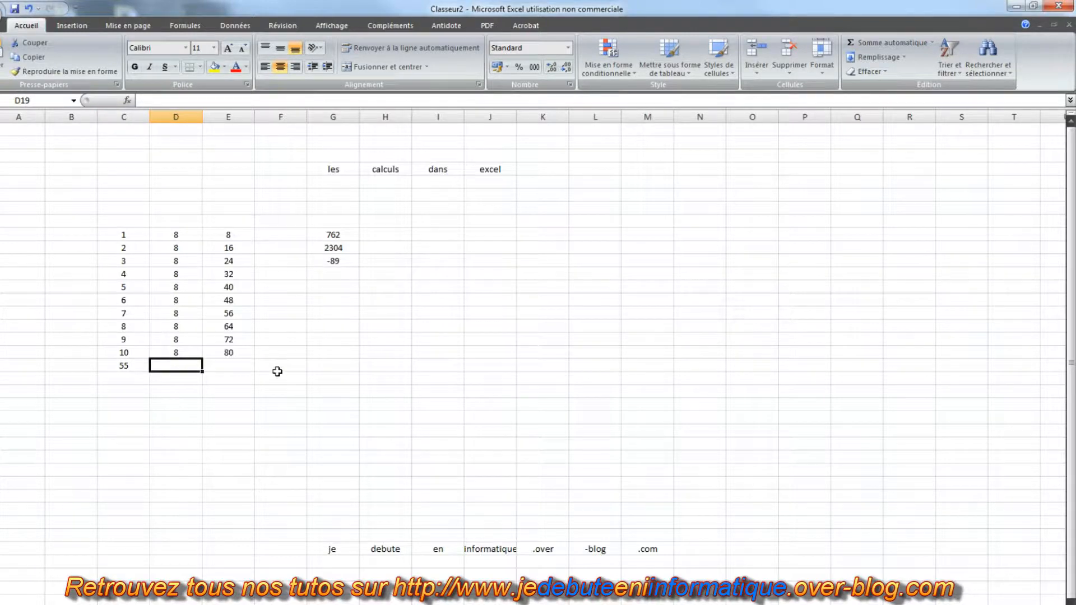
left_click(915, 44)
key("Return")
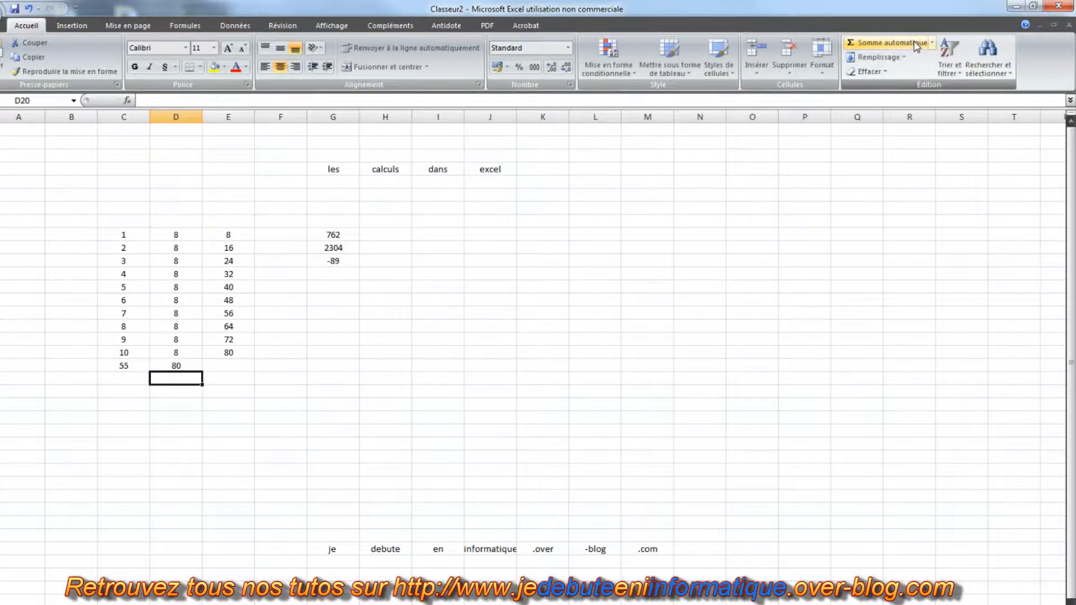
Calculate the average of E9:E18 in cell E19 with the Moyenne function.
key("Up")
key("Right")
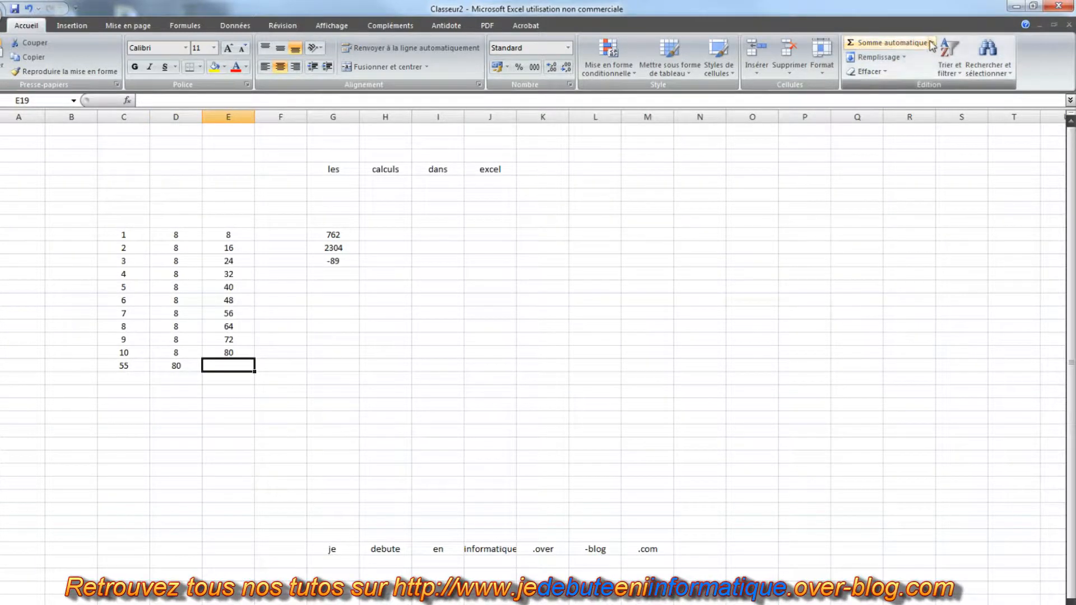
left_click(932, 43)
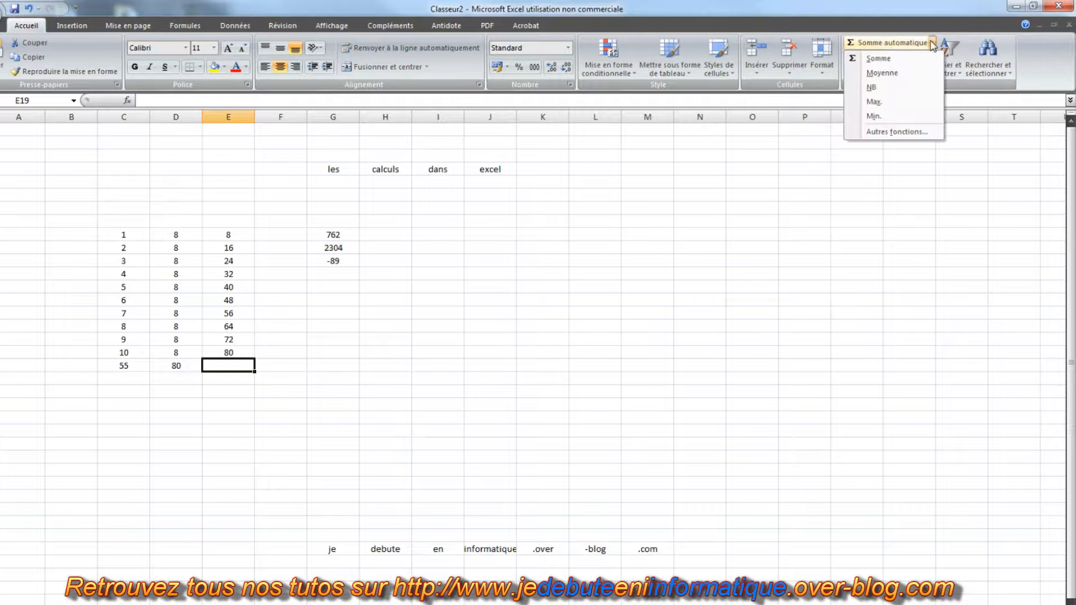
left_click(890, 76)
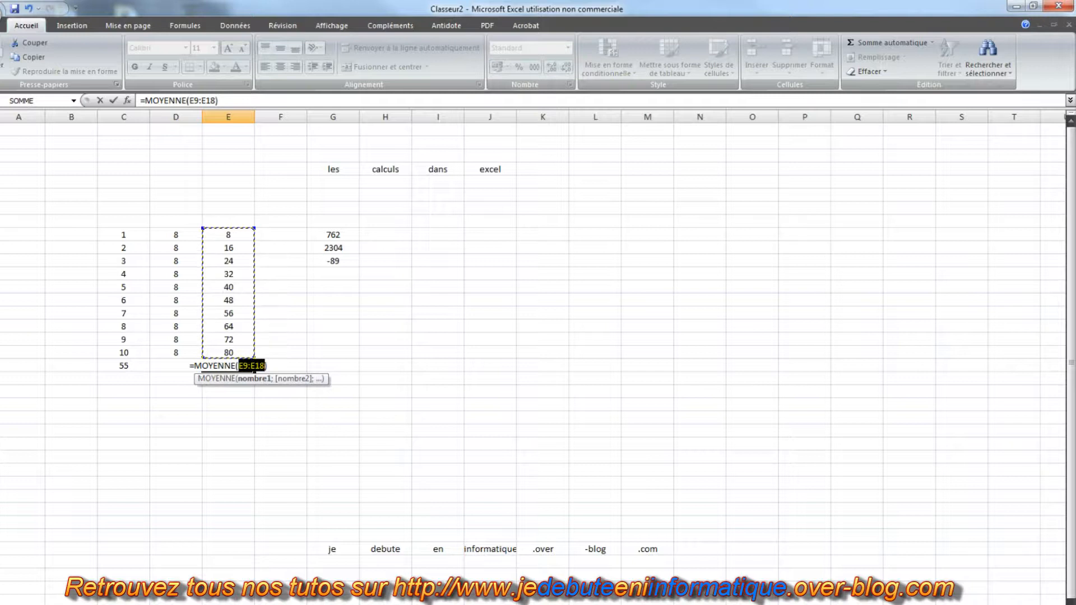
key("Return")
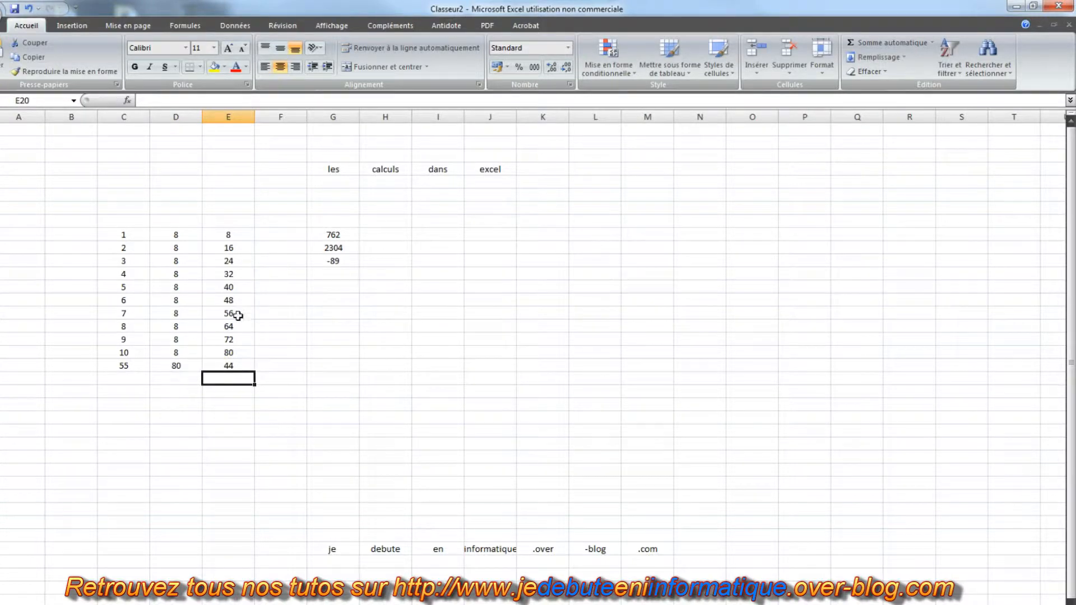
Find the maximum of C19:E19 in cell F19 with the Max function.
key("Up")
key("Right")
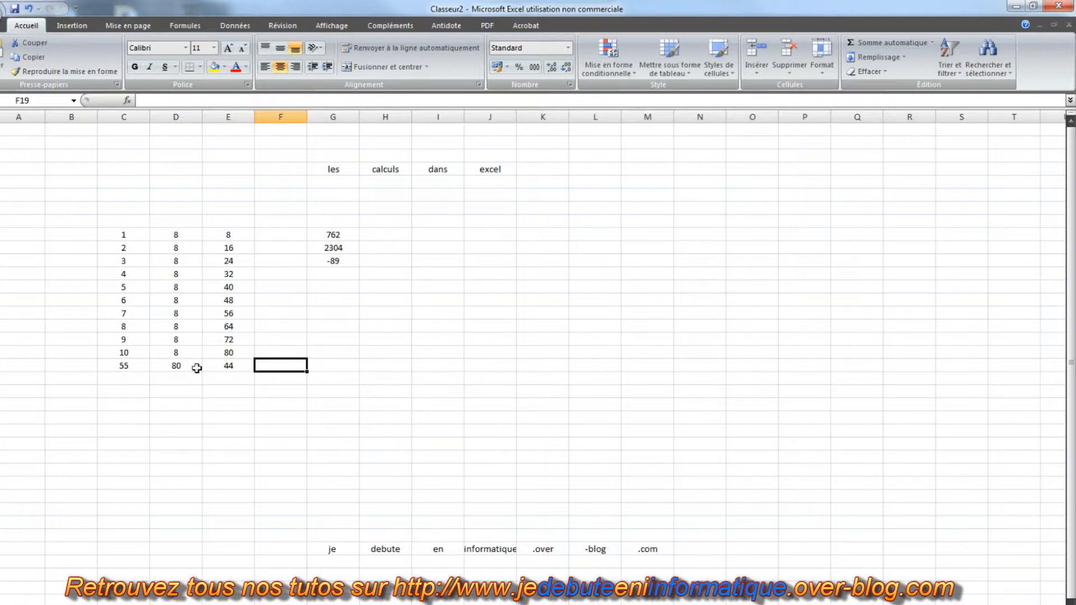
key("Left")
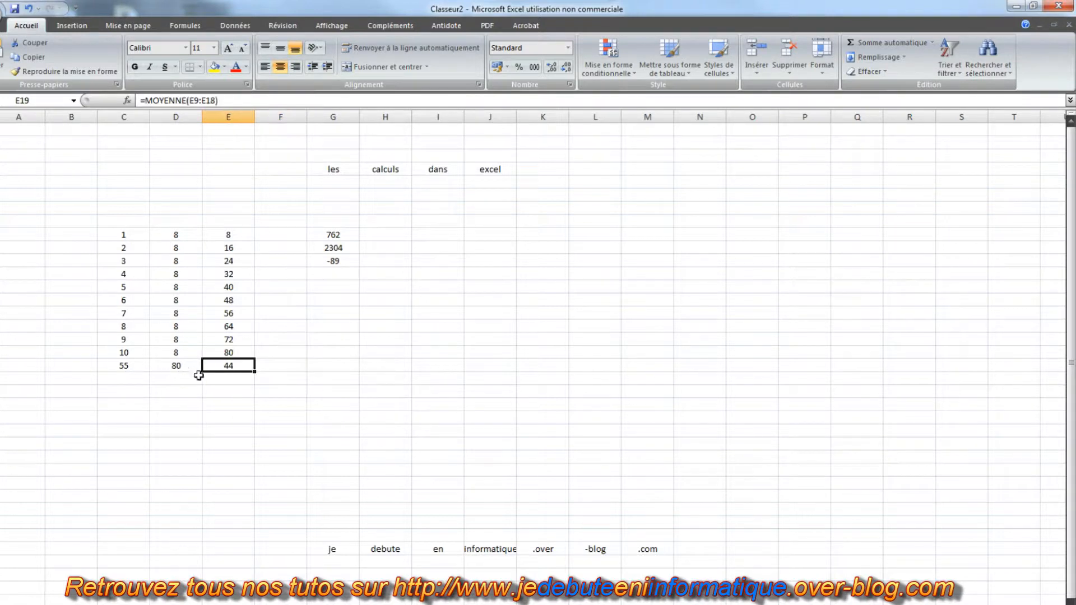
key("shift+Left")
key("shift+Left")
left_click(289, 366)
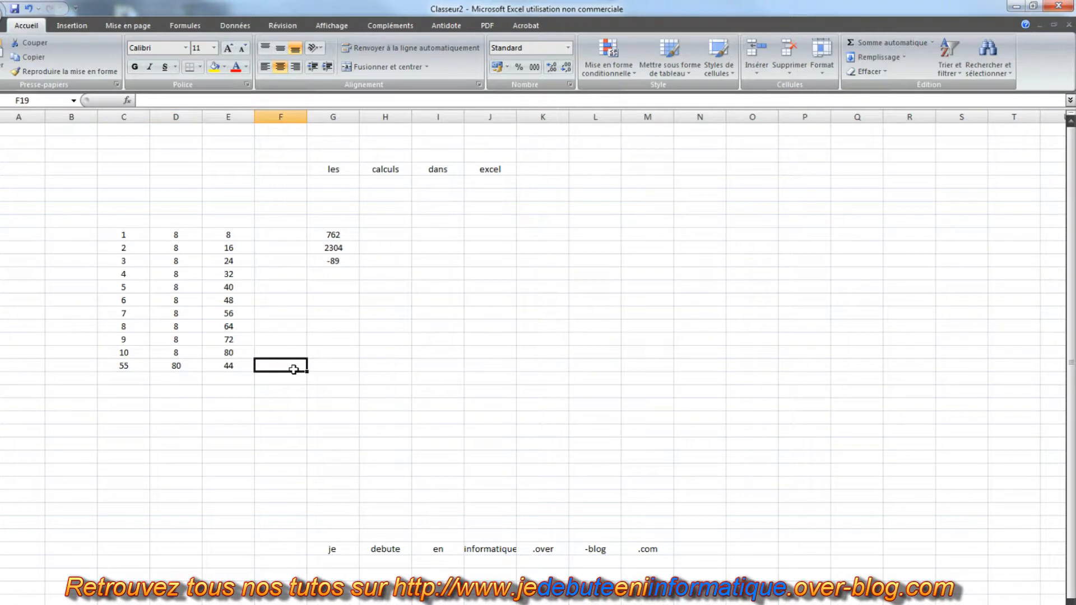
left_click(933, 43)
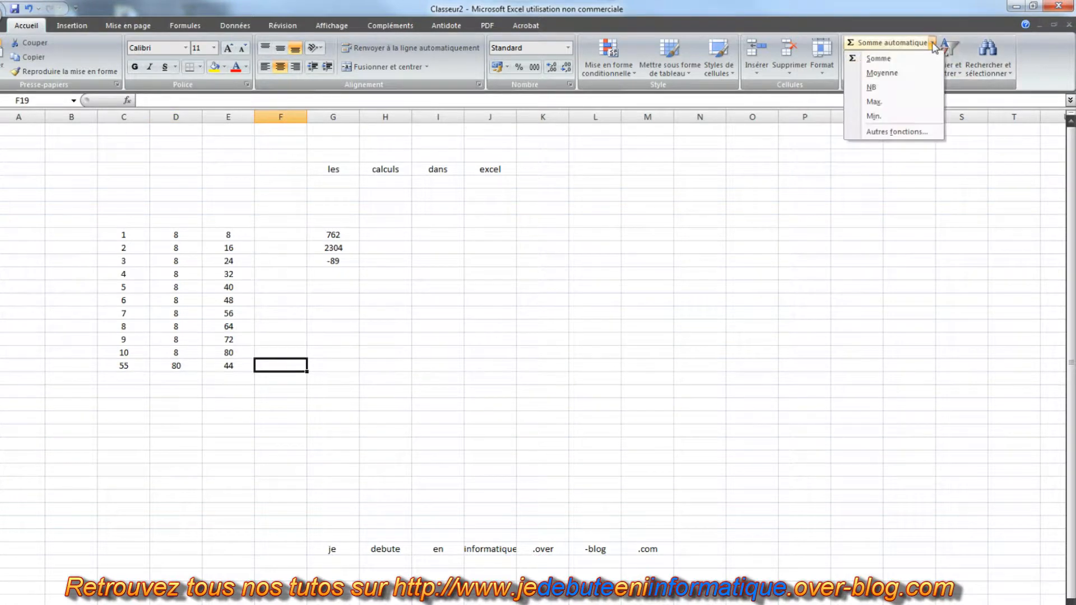
left_click(897, 107)
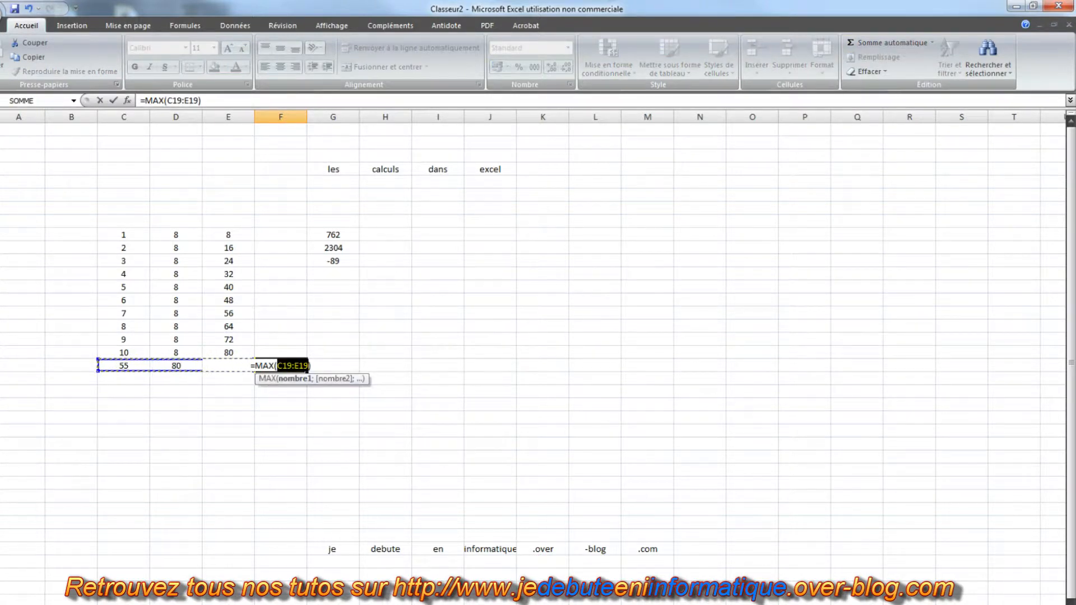
left_click_drag(113, 375, 241, 377)
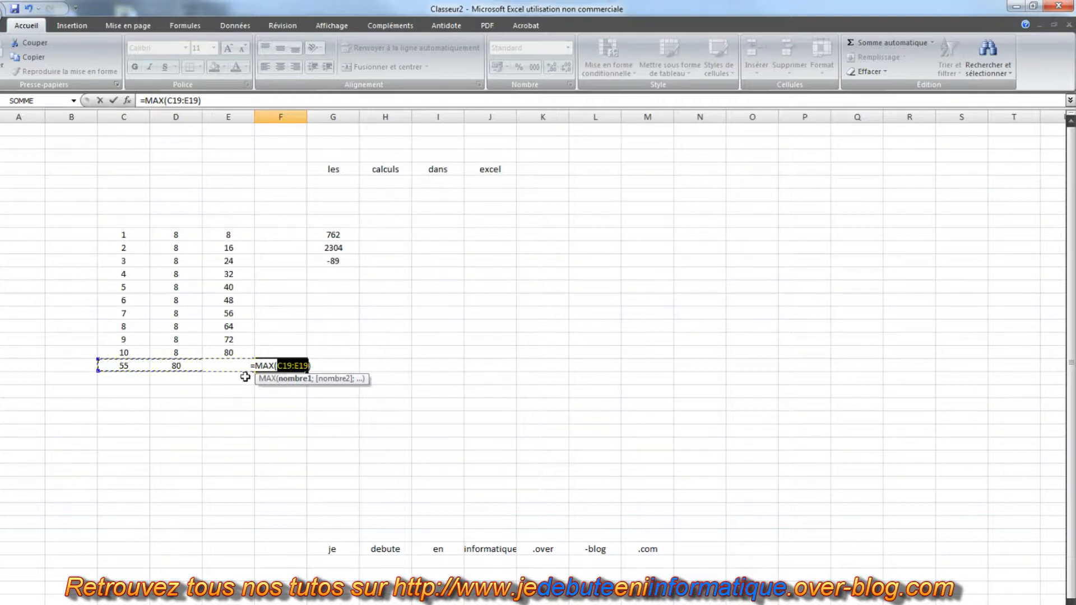
key("Return")
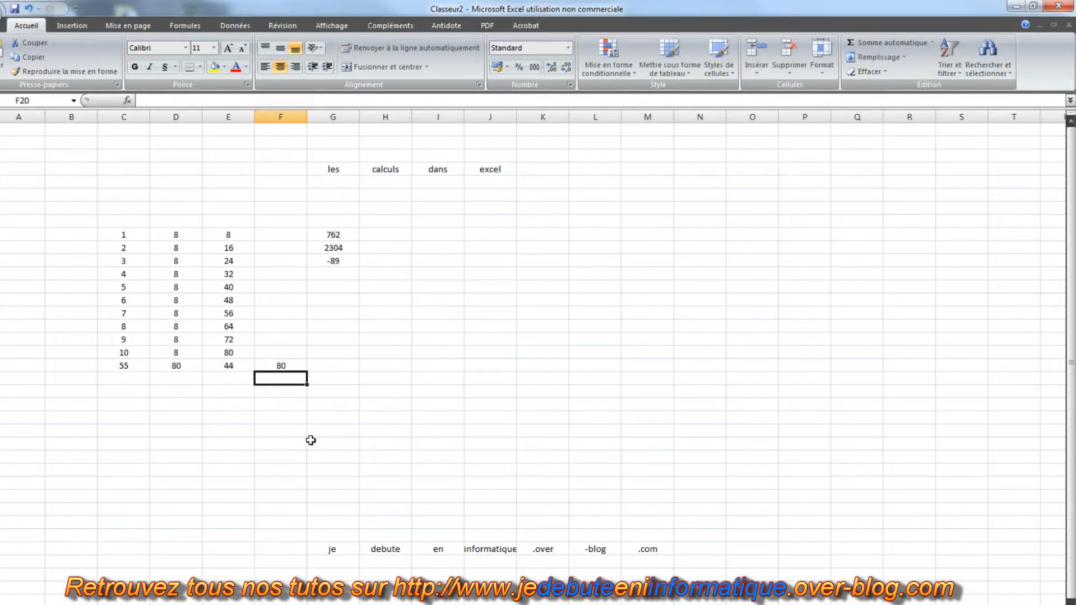
Add E19:F19 in cell G19 with the automatic sum function.
key("Up")
key("Right")
left_click(889, 44)
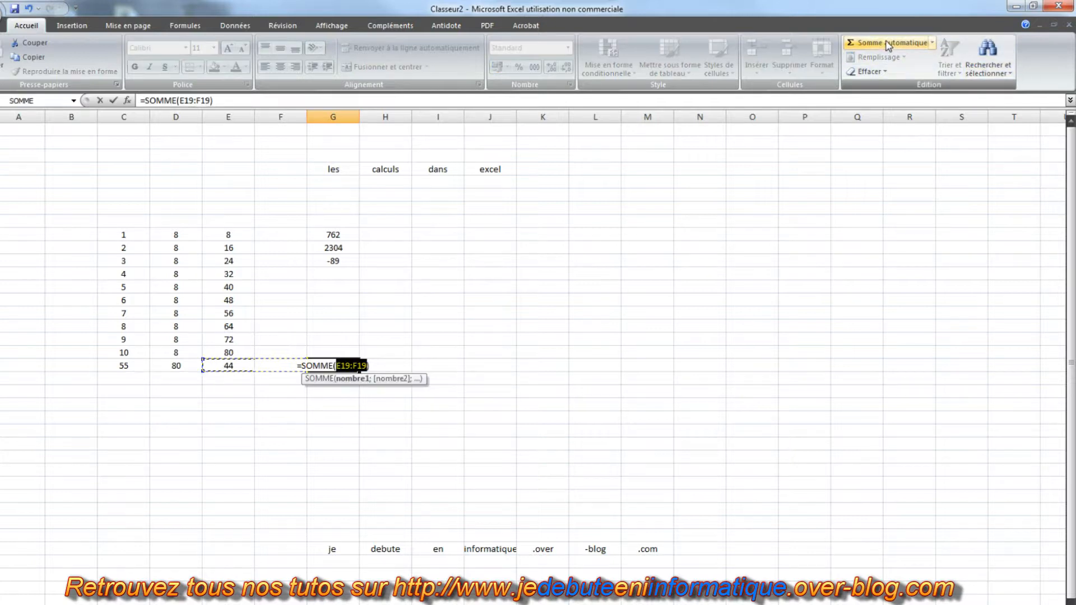
key("Return")
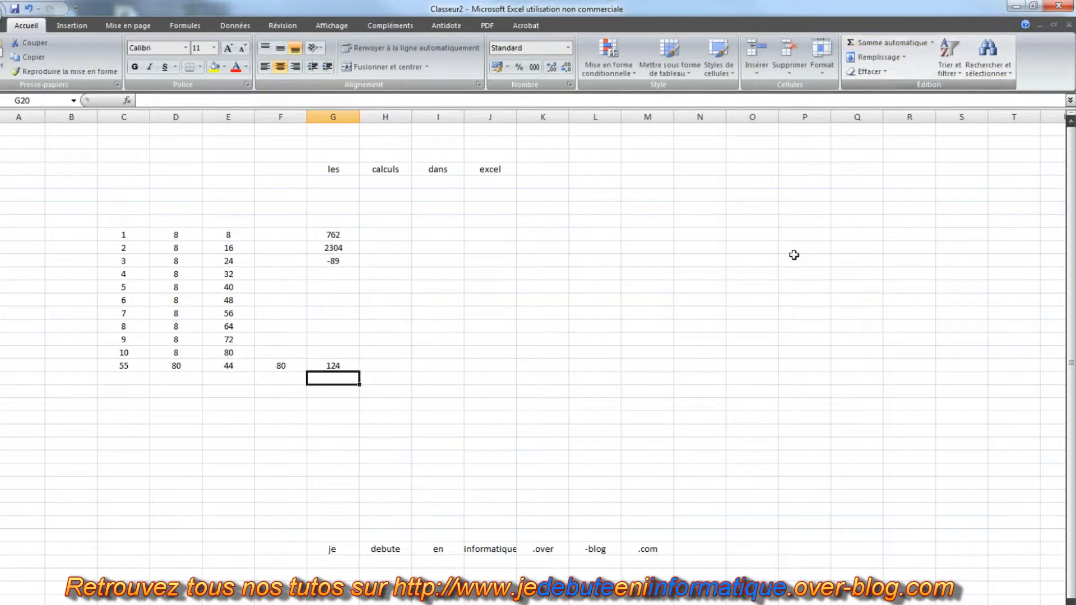
Find the minimum of C19:G19 in cell H19 with the Min function.
key("Up")
key("Right")
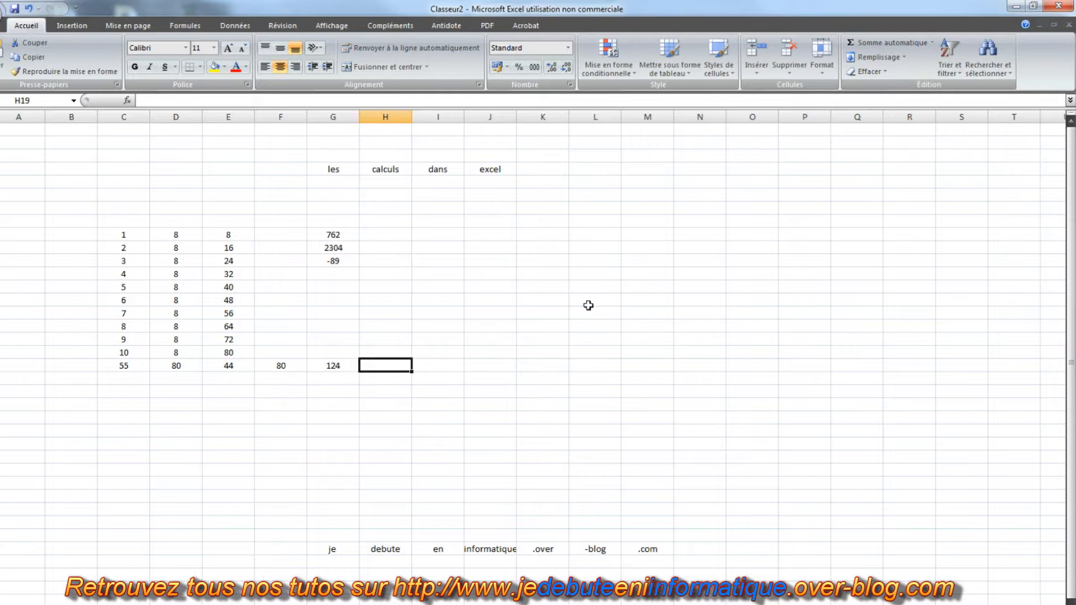
left_click(932, 43)
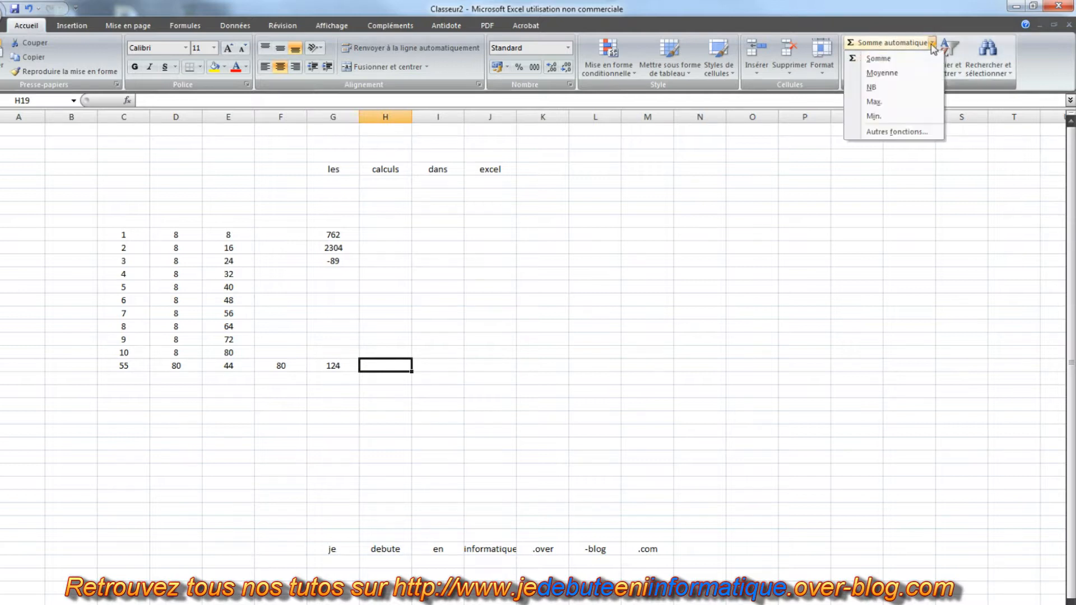
left_click(883, 119)
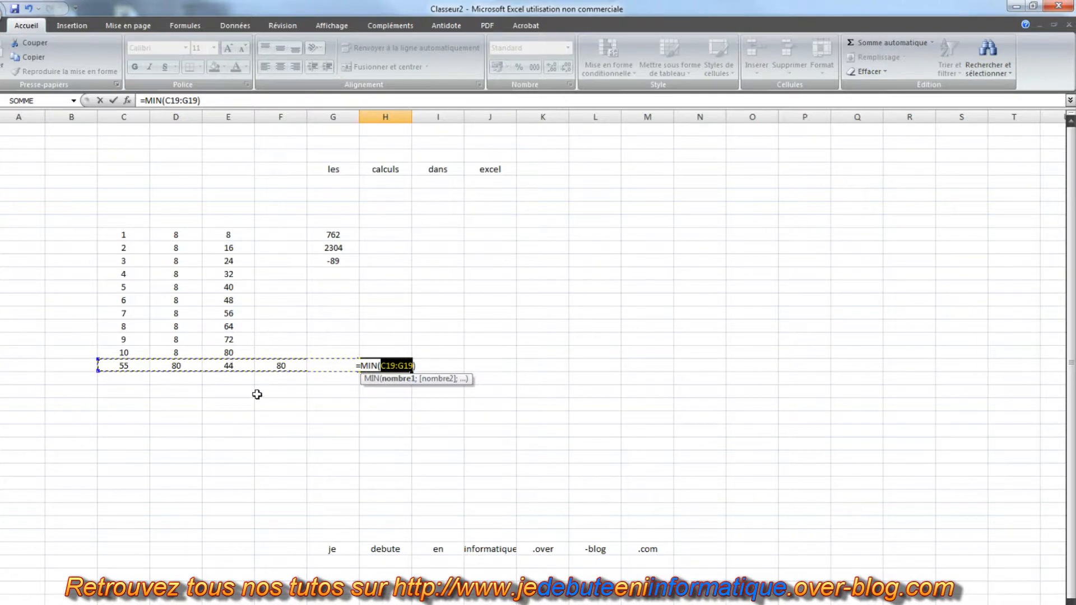
key("Return")
left_click(384, 365)
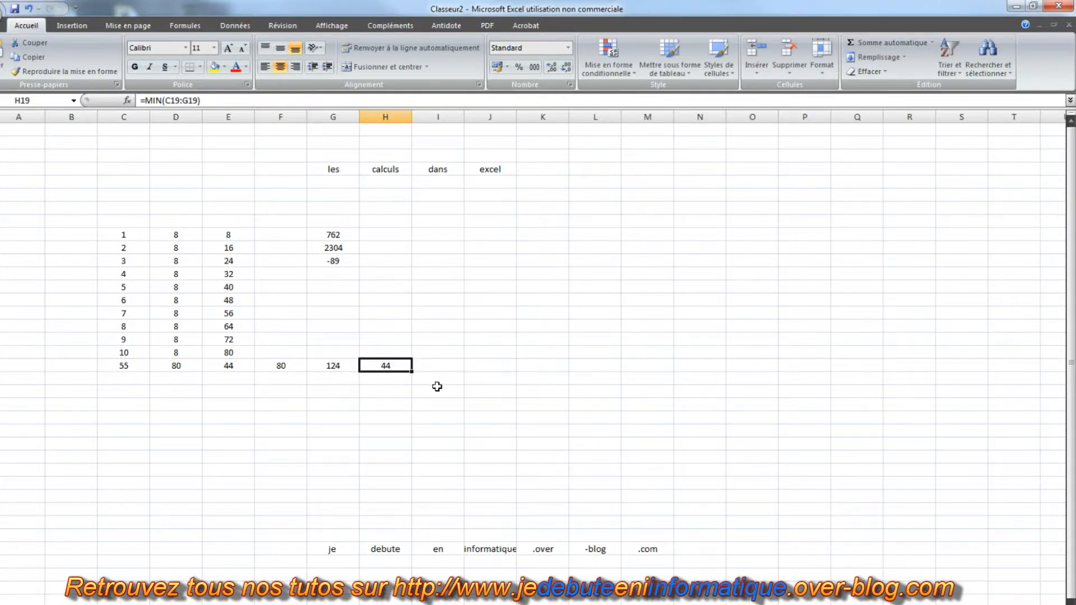
Go through the column E cells from E19 up to E9 and back to review the values behind the average.
key("Left")
key("Left")
key("Left")
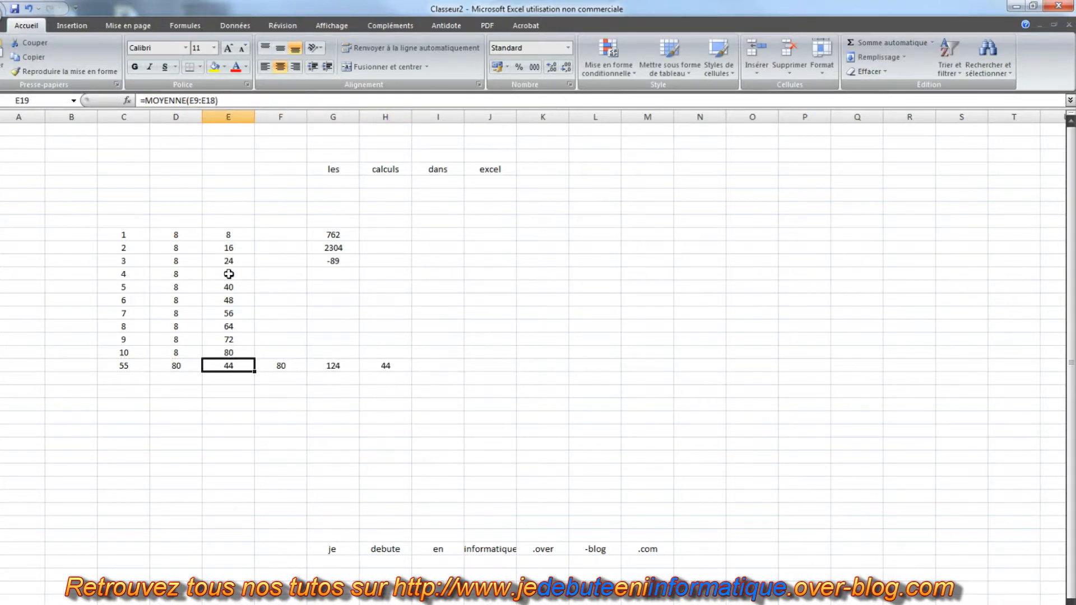
key("Up")
key("Up")
key("Up")
key("Up")
key("Up")
key("Up")
key("Up")
key("Up")
key("Up")
key("Up")
key("Down")
key("Down")
key("Down")
key("Down")
key("Down")
key("Down")
key("Down")
key("Down")
key("Down")
key("Down")
Count the numeric cells of E9:E19 in cell E20 with the NB function.
key("Down")
key("Down")
key("Up")
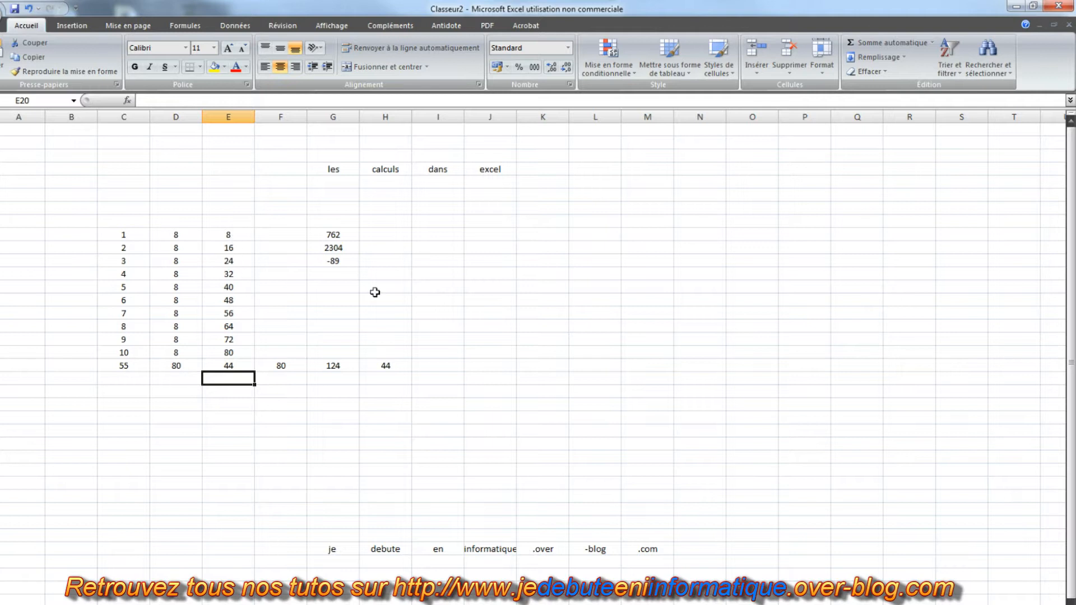
left_click(932, 42)
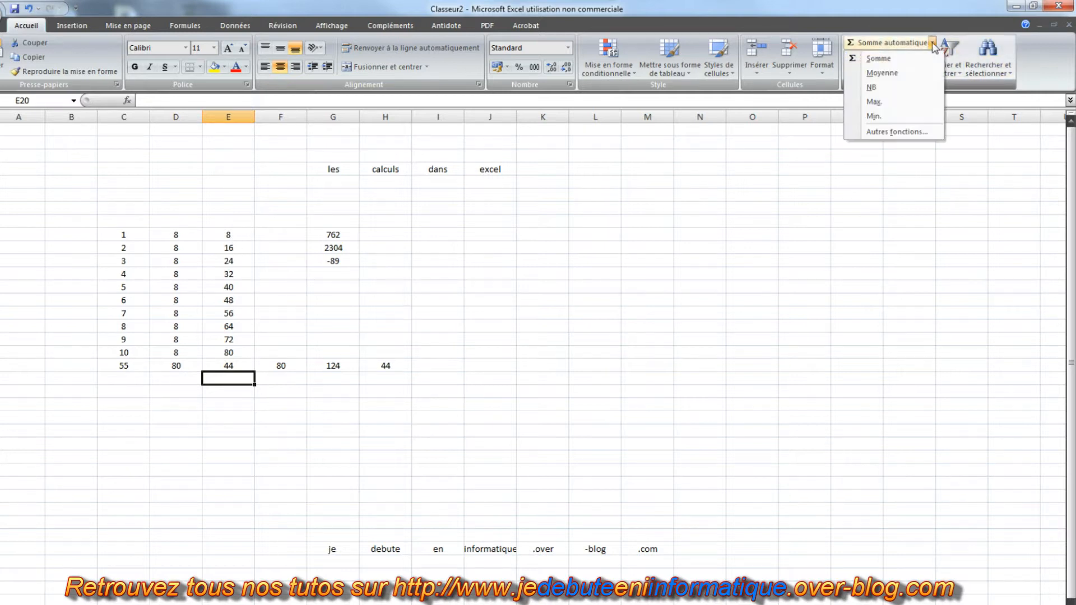
left_click(872, 88)
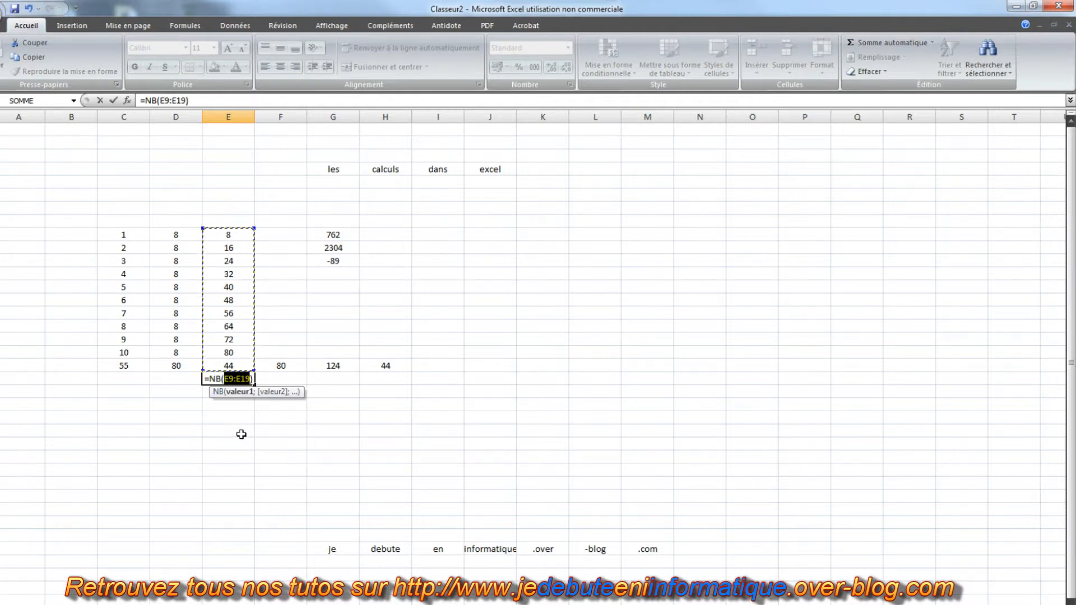
key("Return")
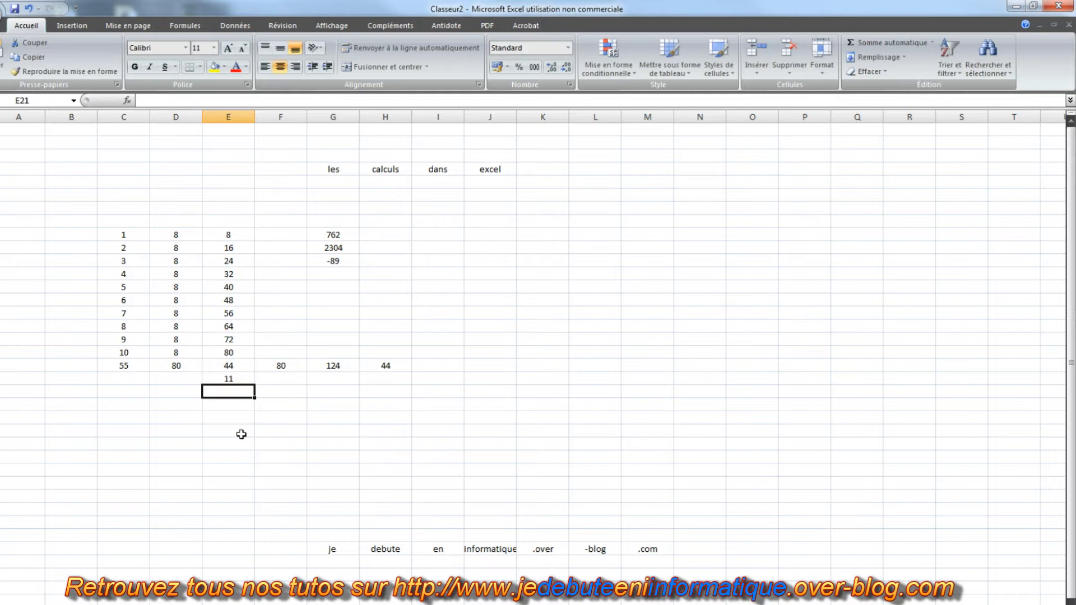
Step through the cells from E9 down to E19 to check which ones the count includes.
left_click(224, 234)
key("Down")
key("Down")
key("Down")
key("Down")
key("Down")
key("Down")
key("Down")
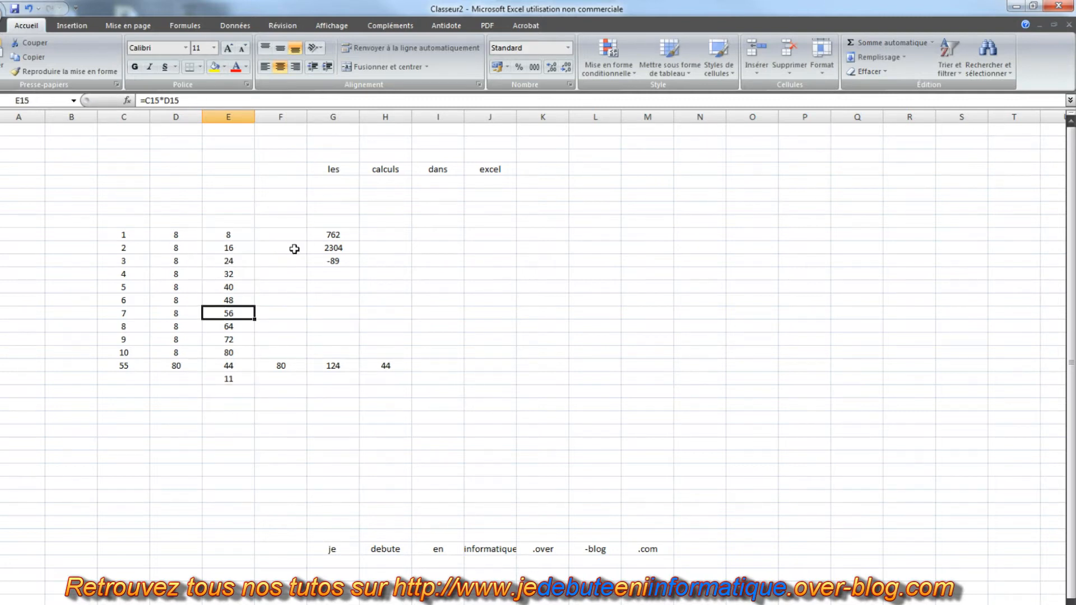
key("Down")
key("Down")
key("Down")
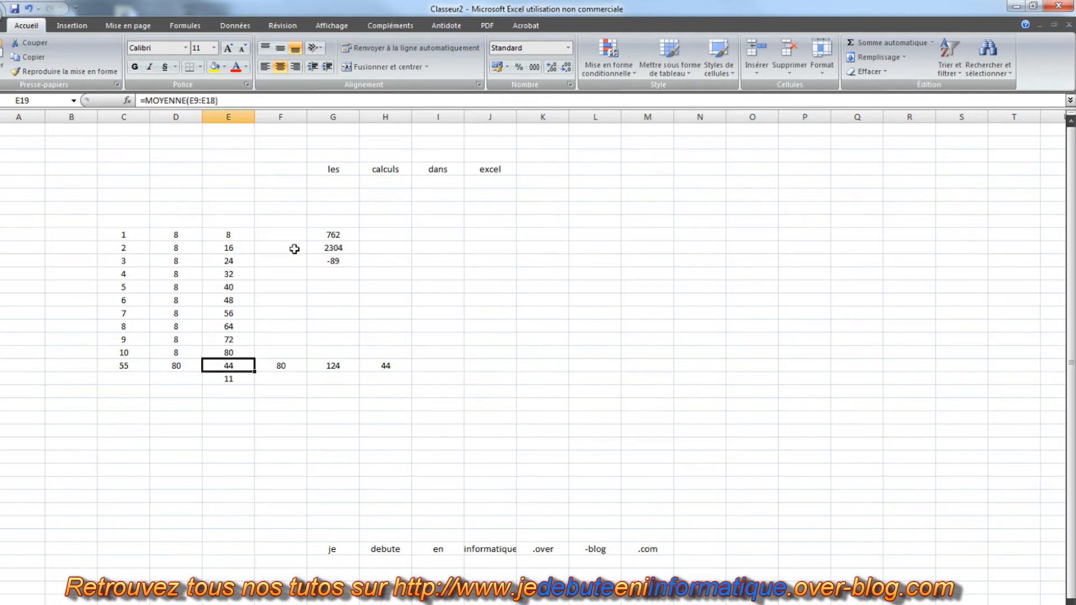
left_click(349, 404)
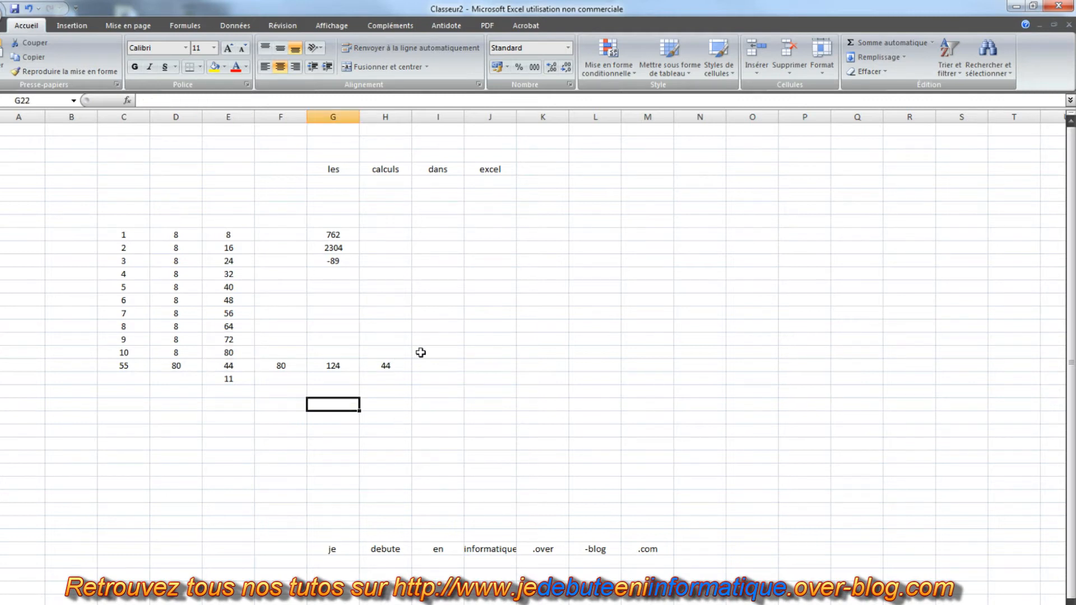
left_click(438, 286)
key("Right")
key("Left")
key("Left")
key("Left")
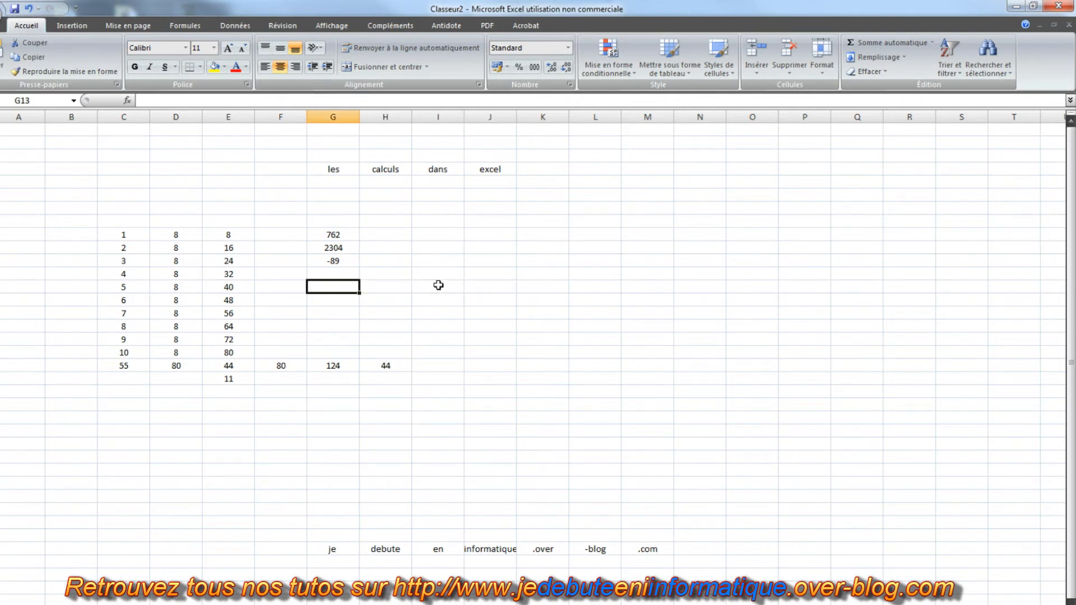